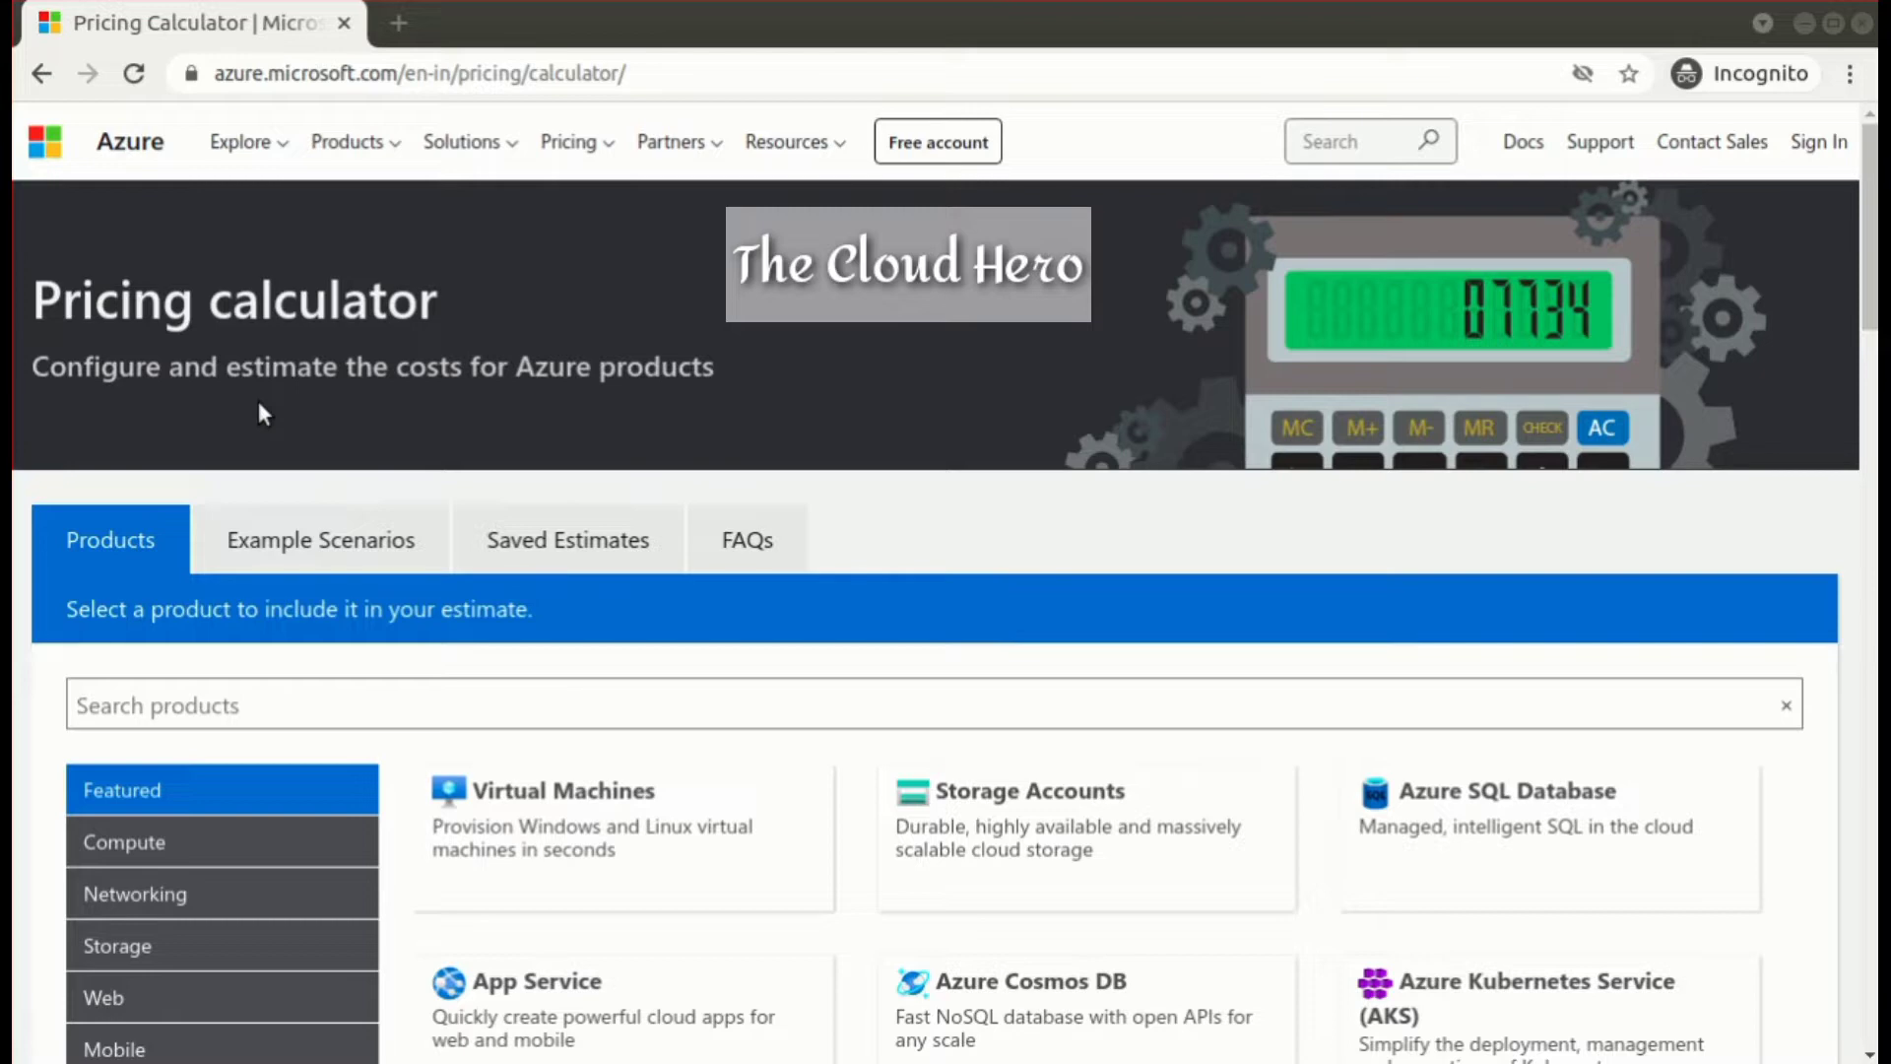
# Step: Add the Virtual Machines product to the estimate and open its configuration
pyautogui.scroll(-3, 258, 404)
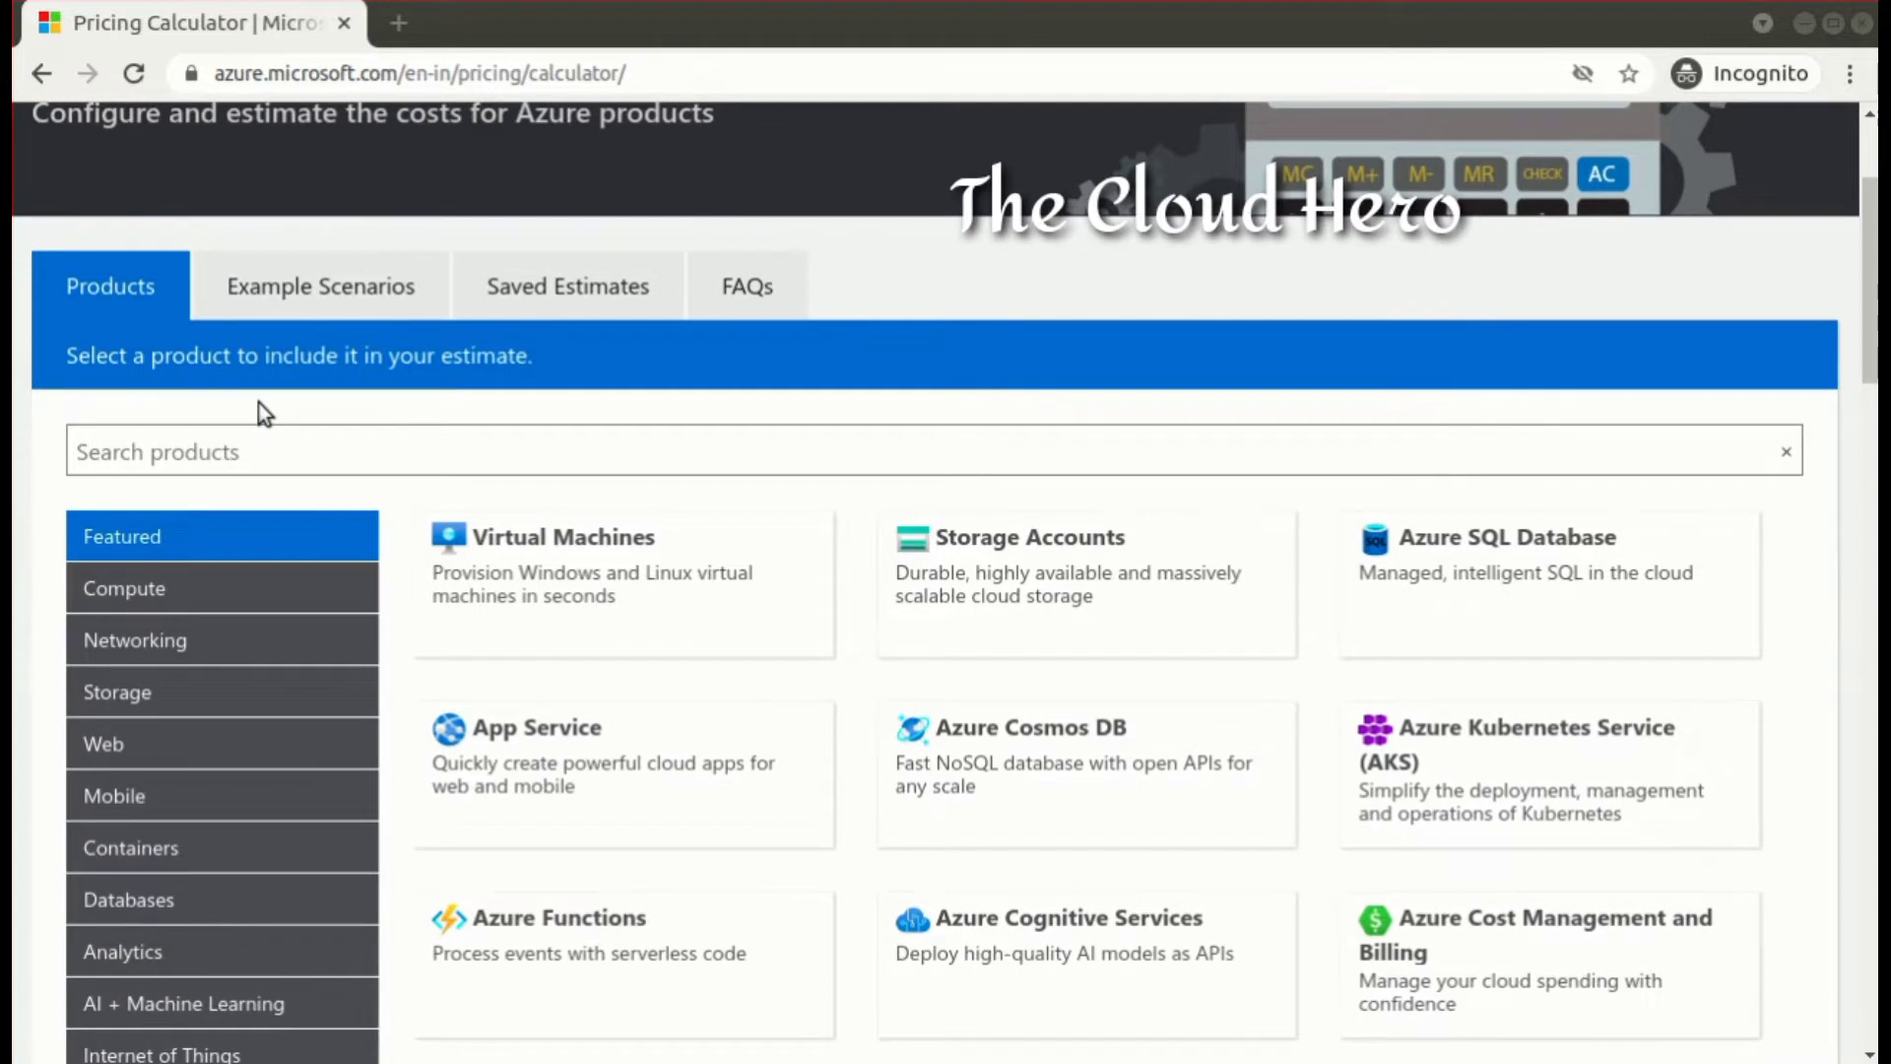
pyautogui.scroll(-1, 258, 403)
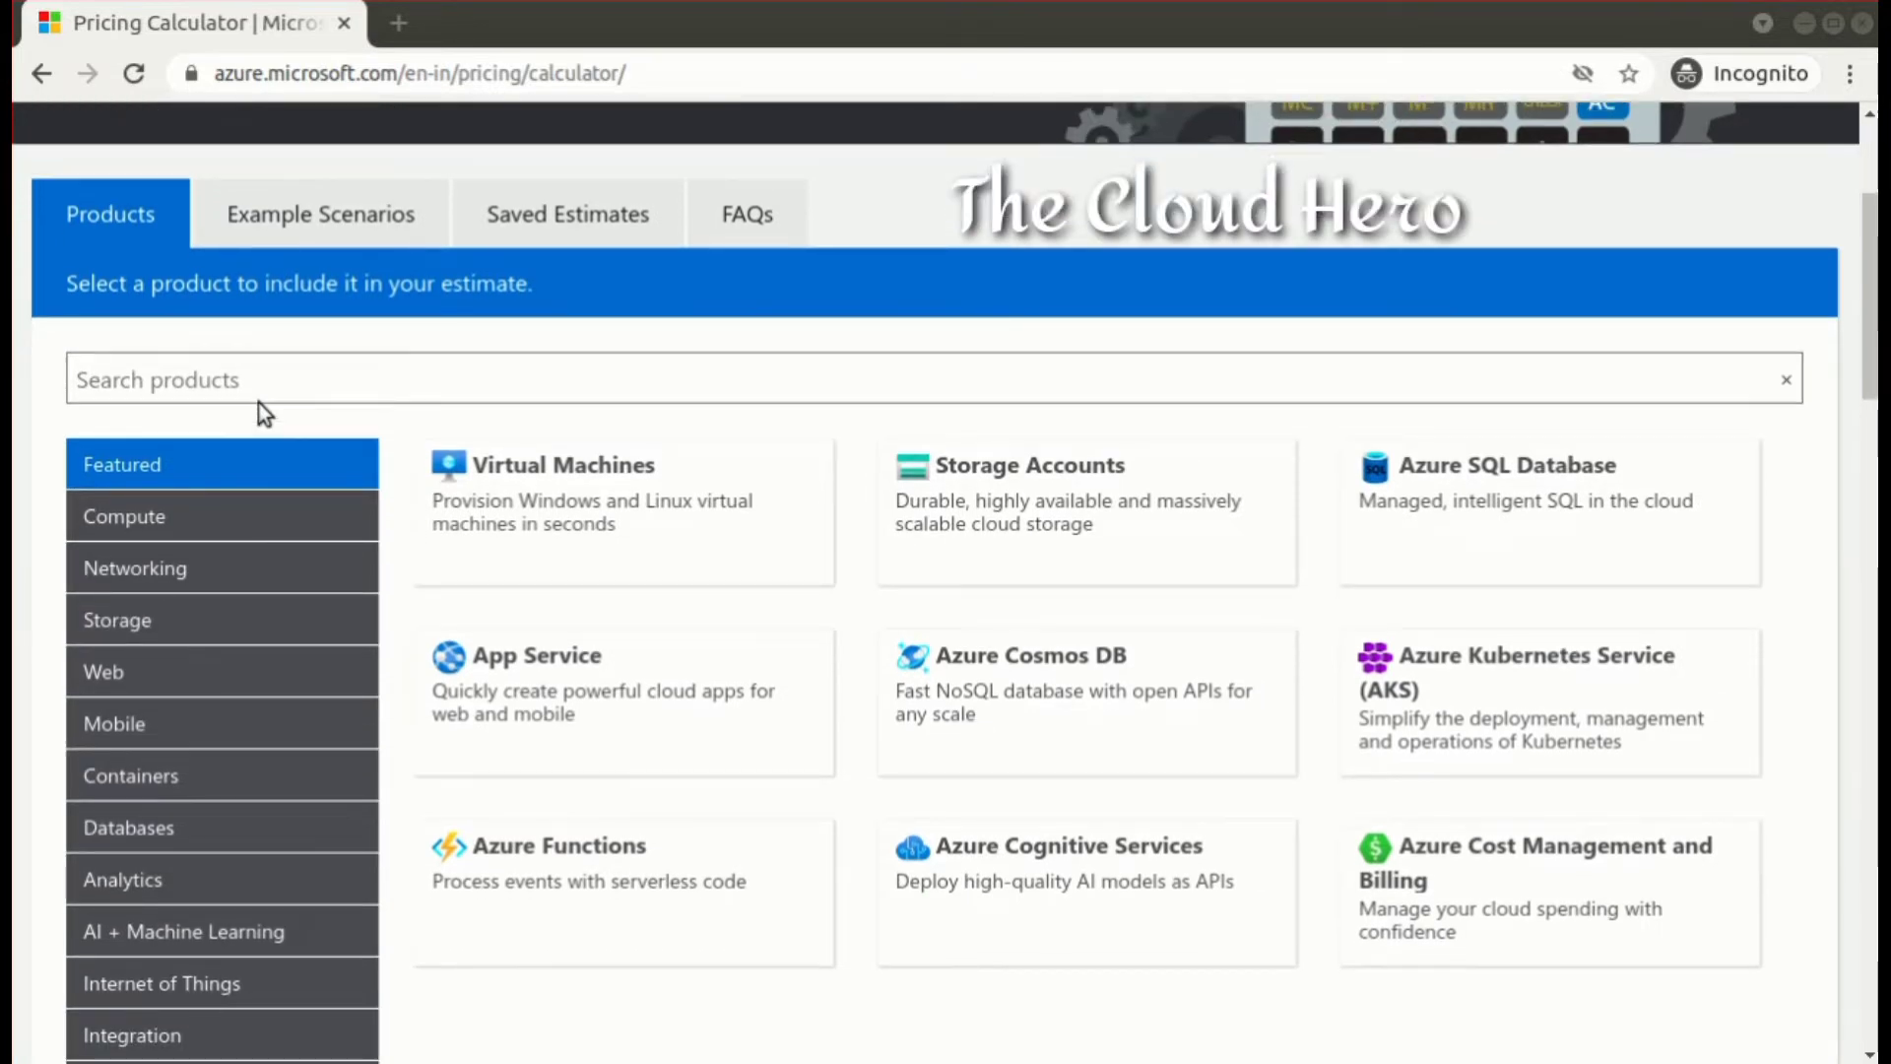
pyautogui.click(350, 367)
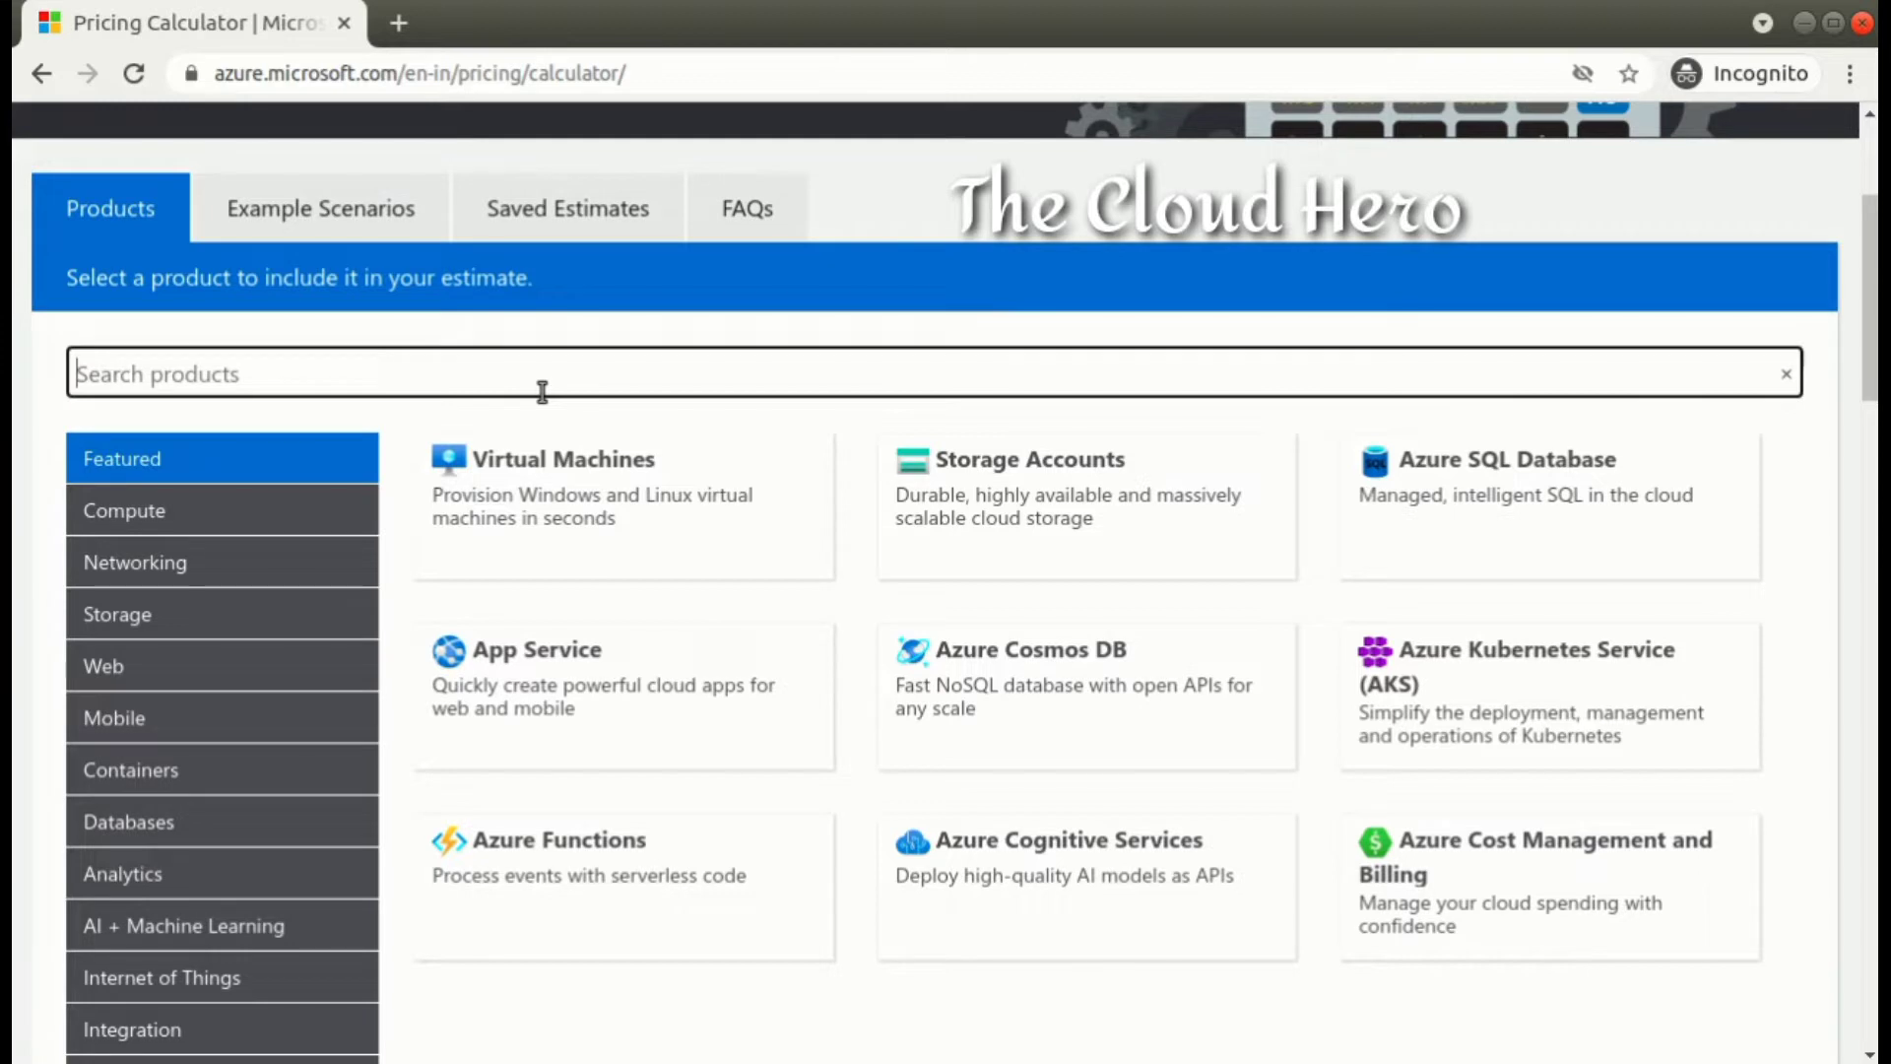
pyautogui.click(574, 520)
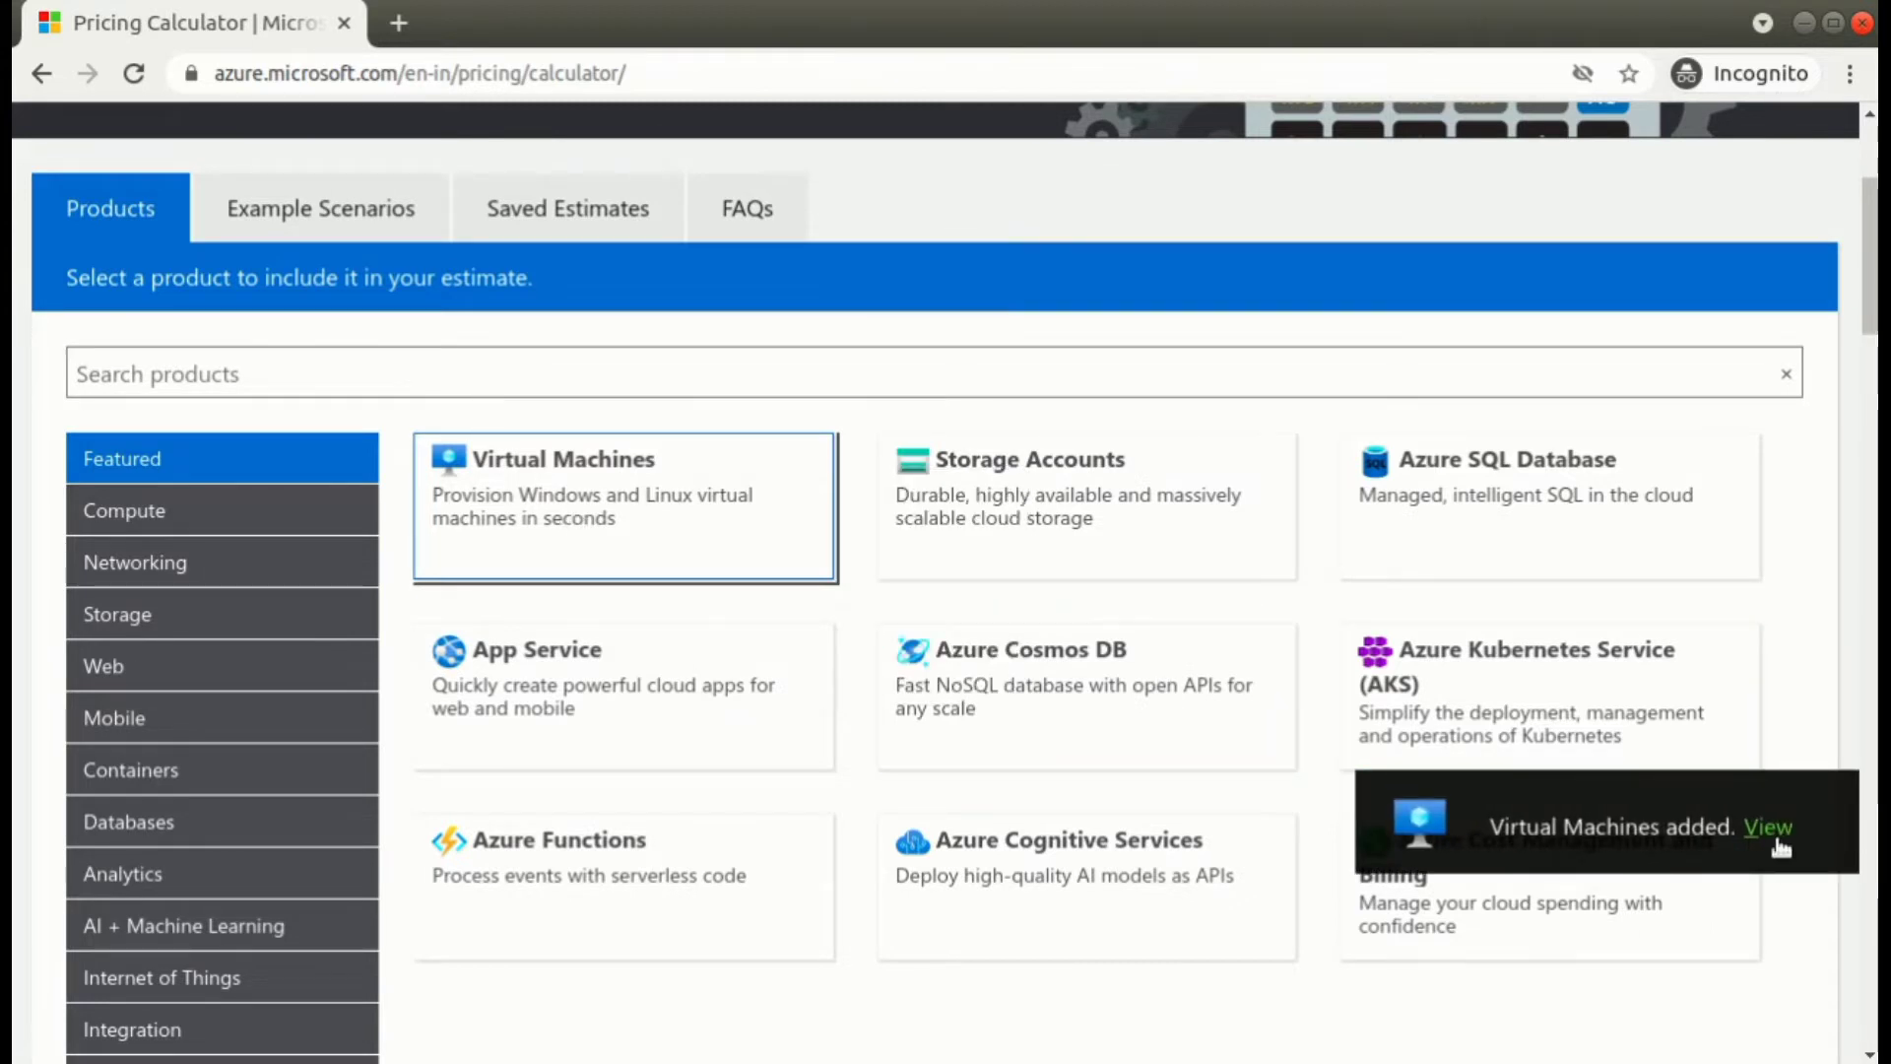
pyautogui.click(1769, 827)
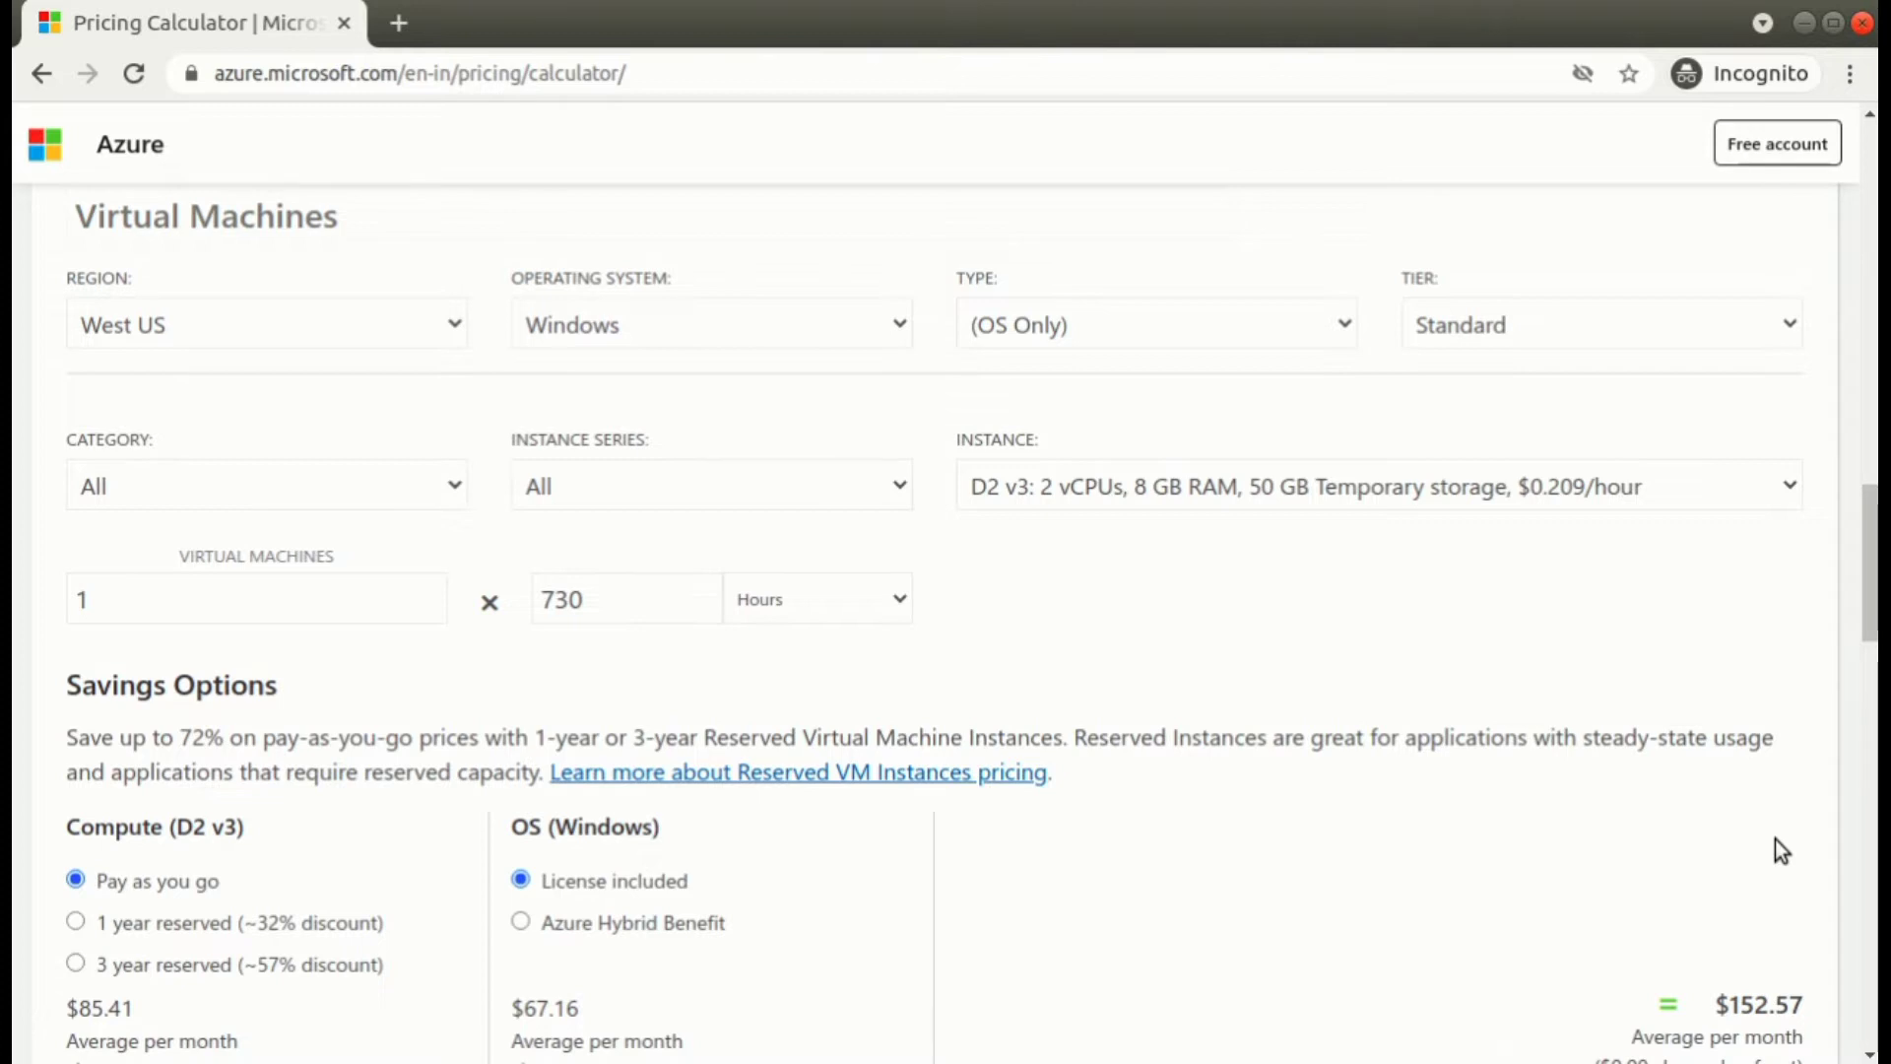
# Step: Change the estimate's currency to Indian Rupee
pyautogui.scroll(-1, 1775, 840)
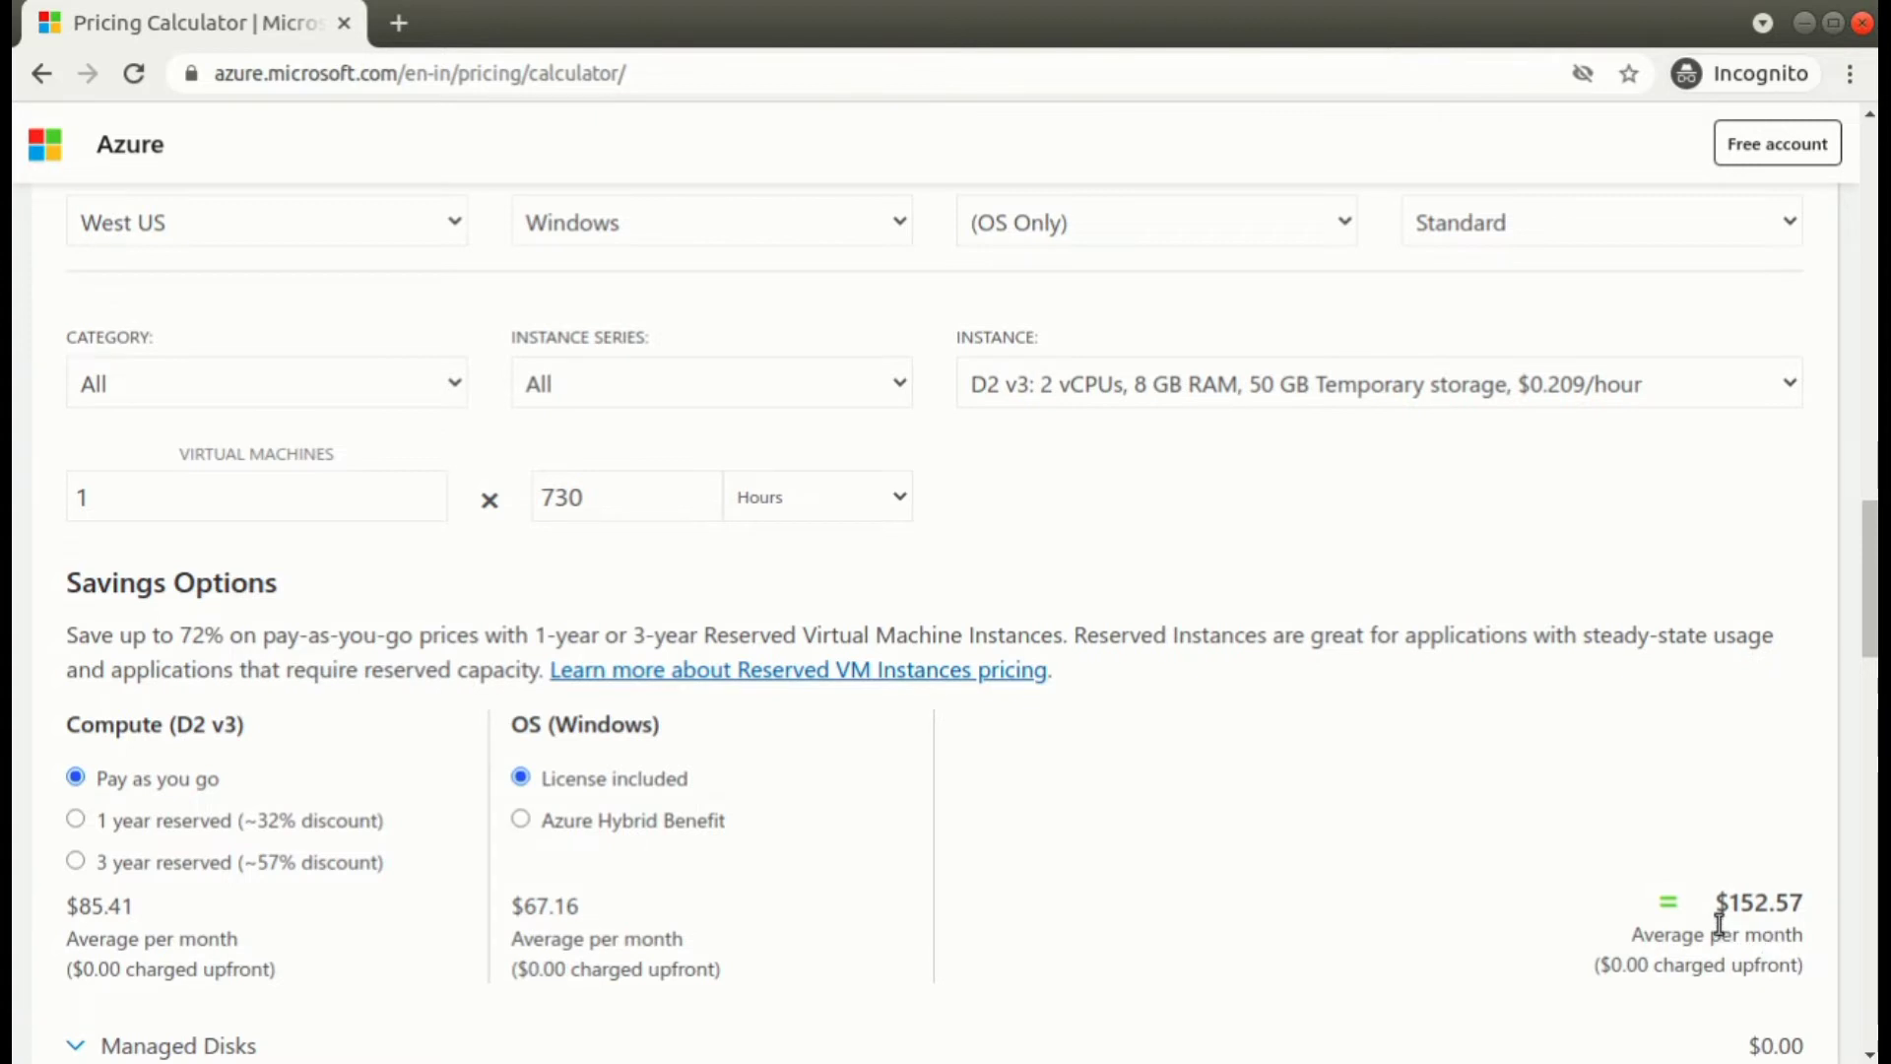
pyautogui.scroll(-7, 1719, 924)
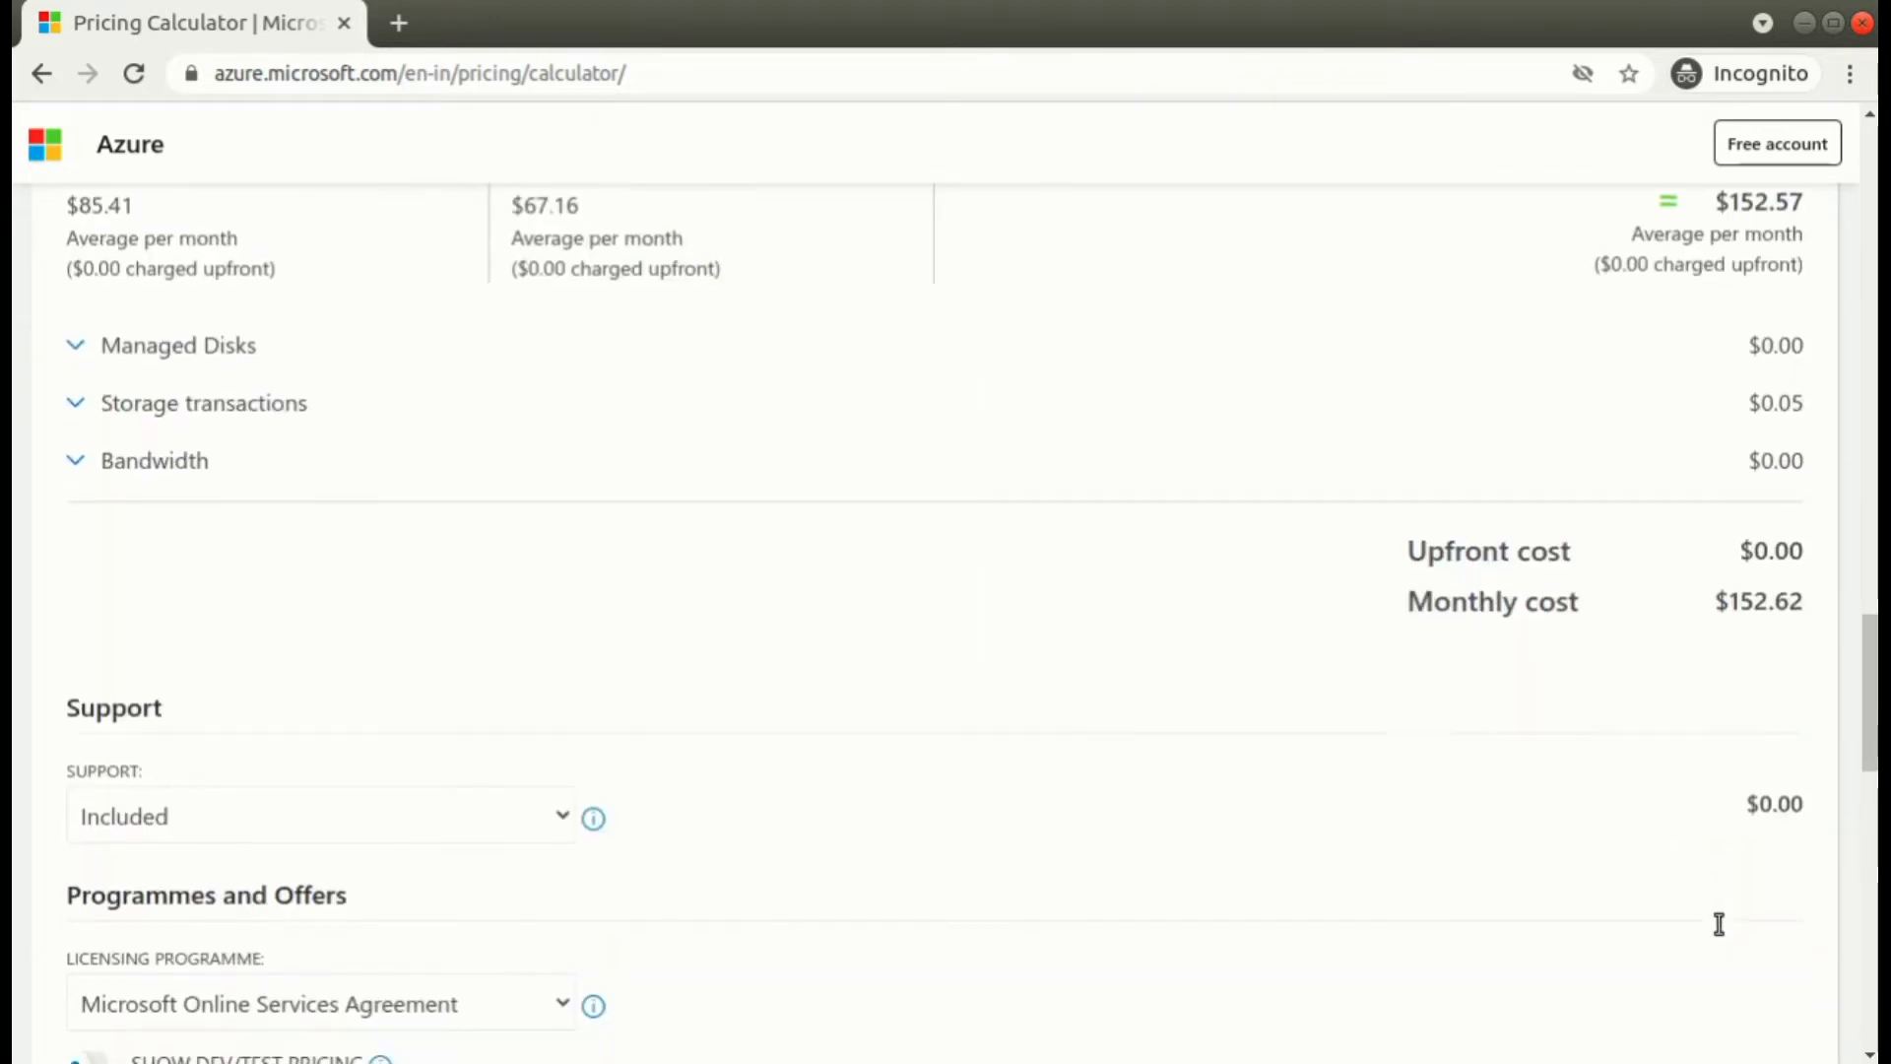
pyautogui.scroll(-4, 1718, 924)
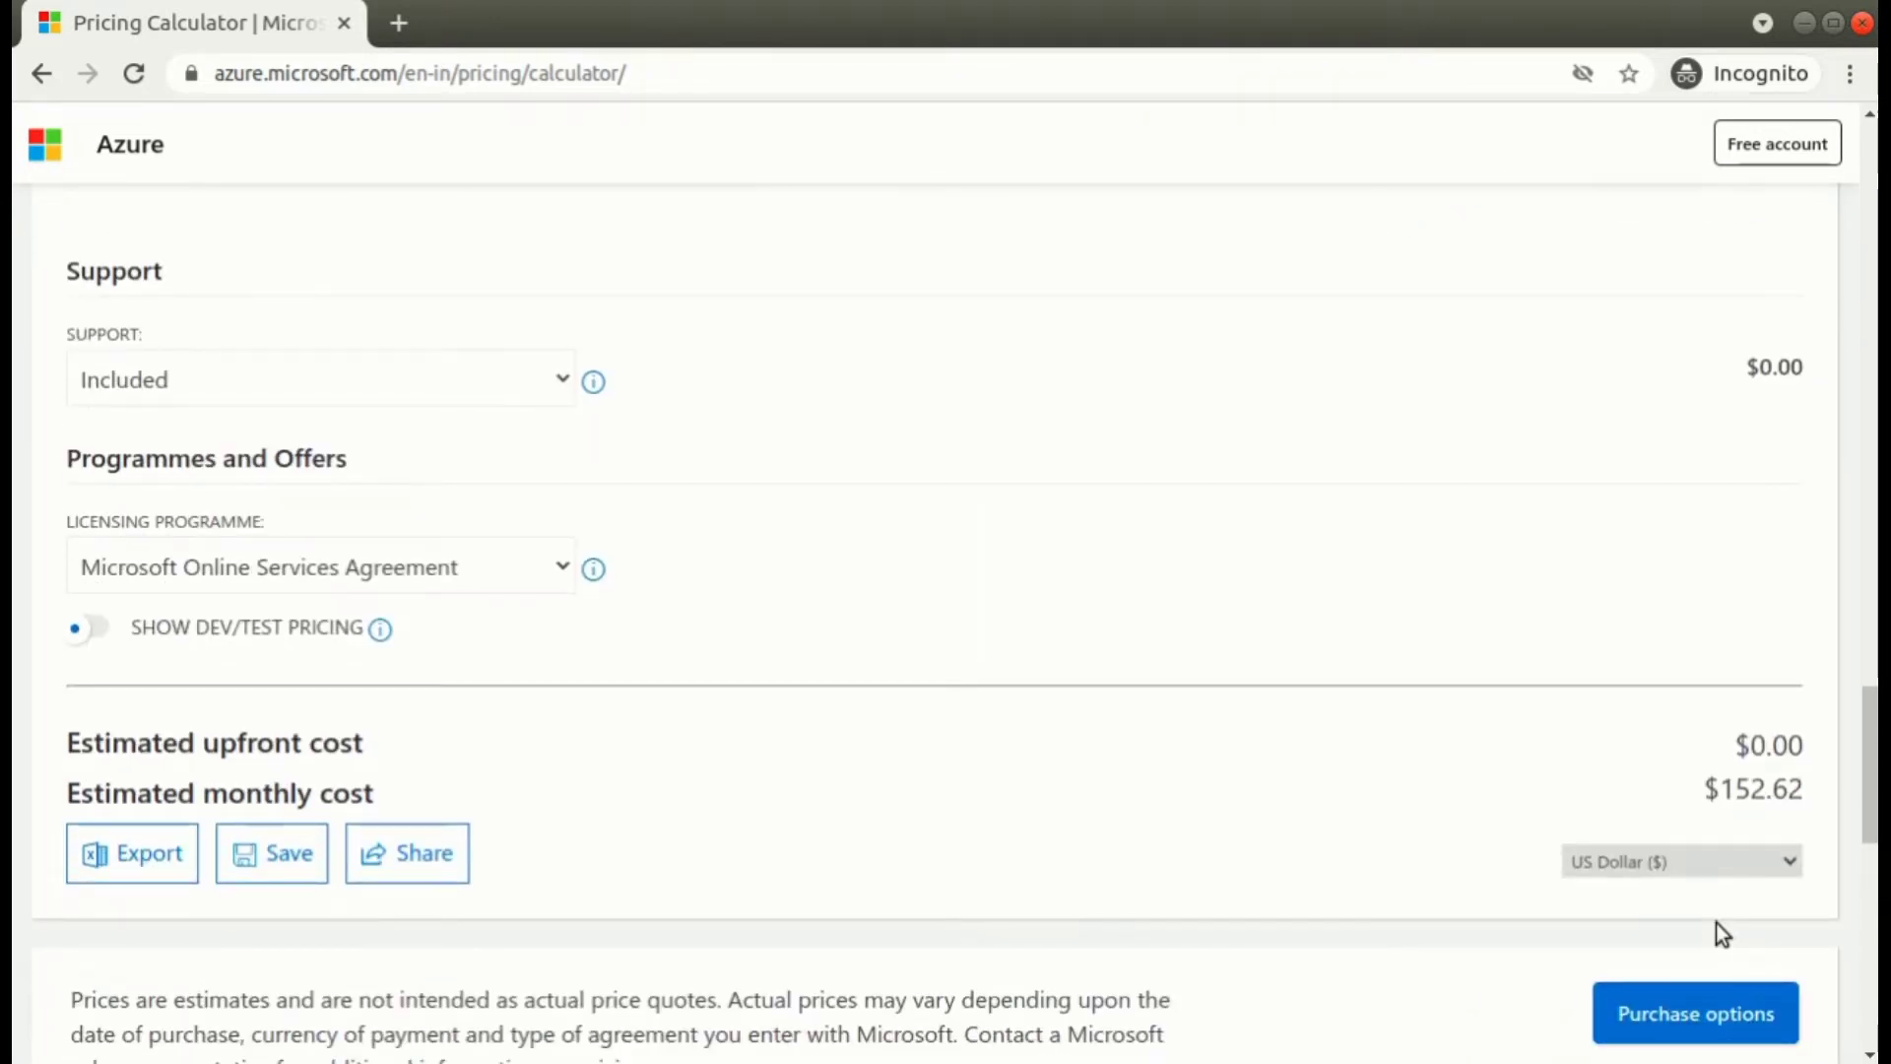
pyautogui.click(1792, 870)
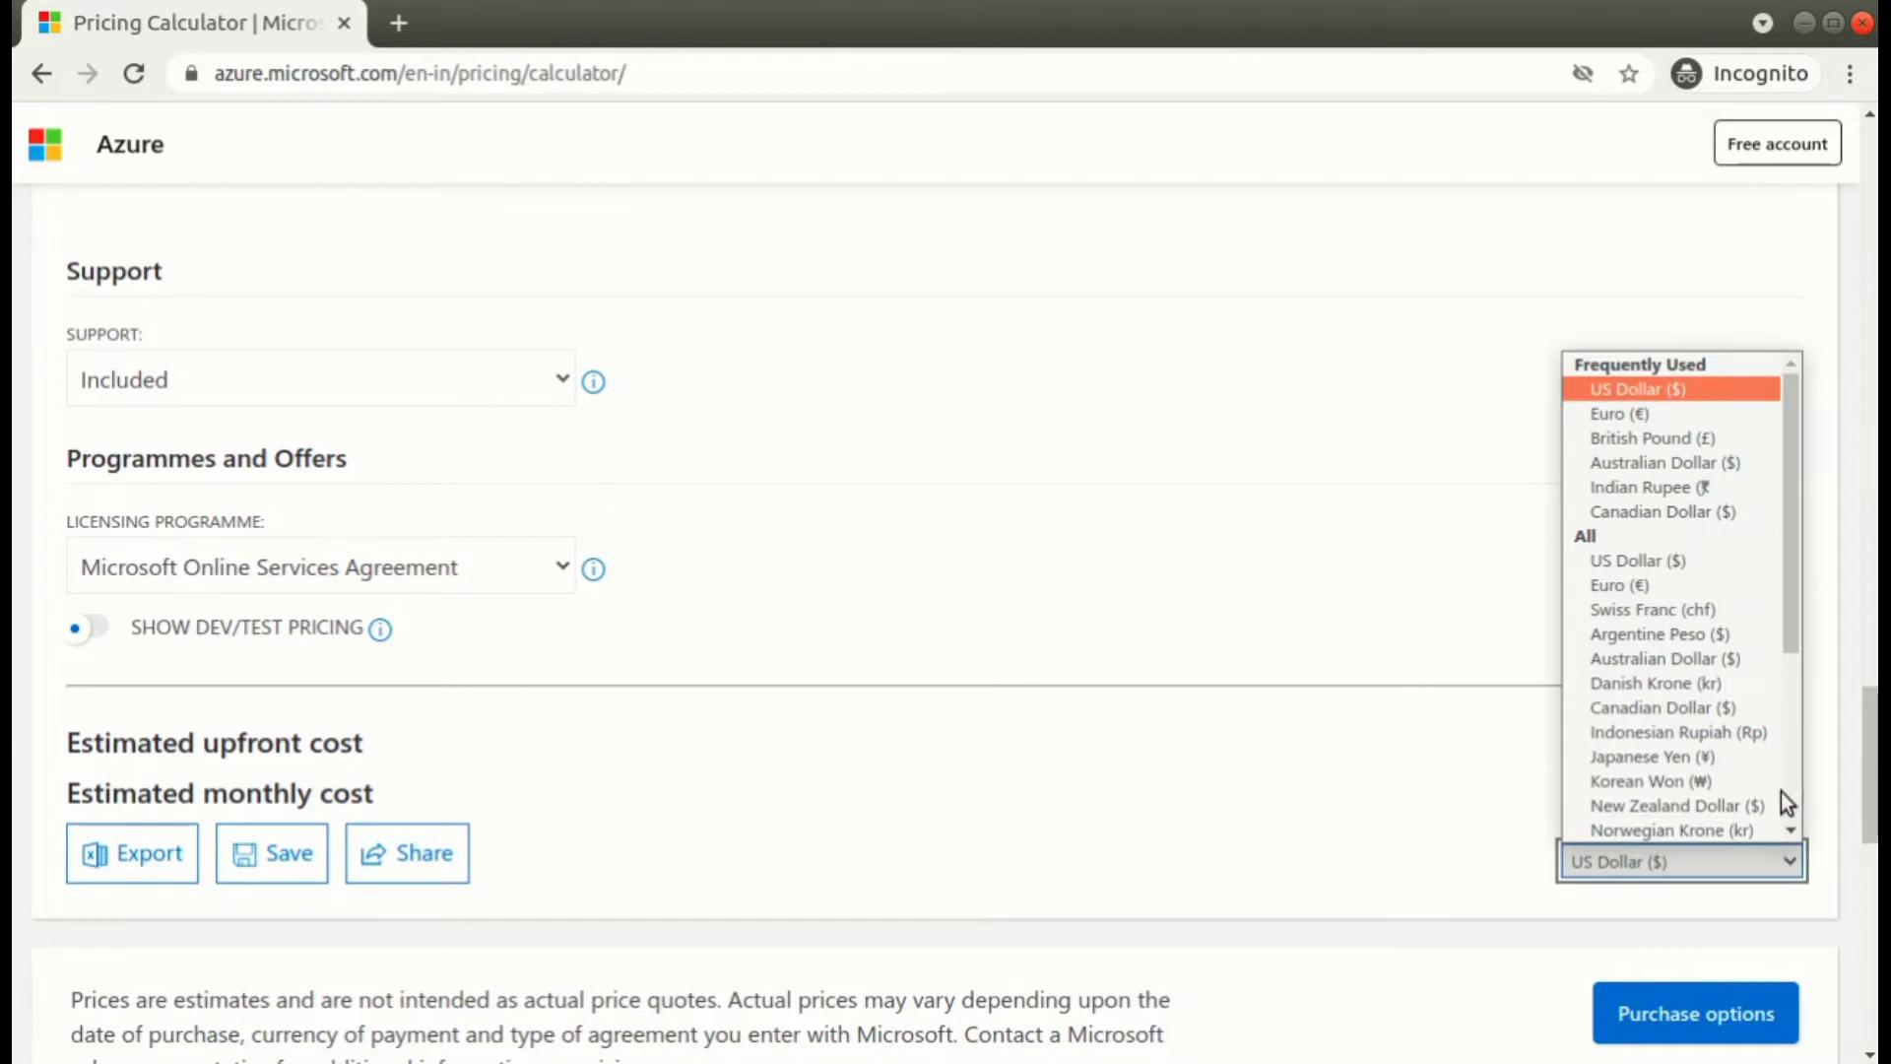
pyautogui.click(1677, 489)
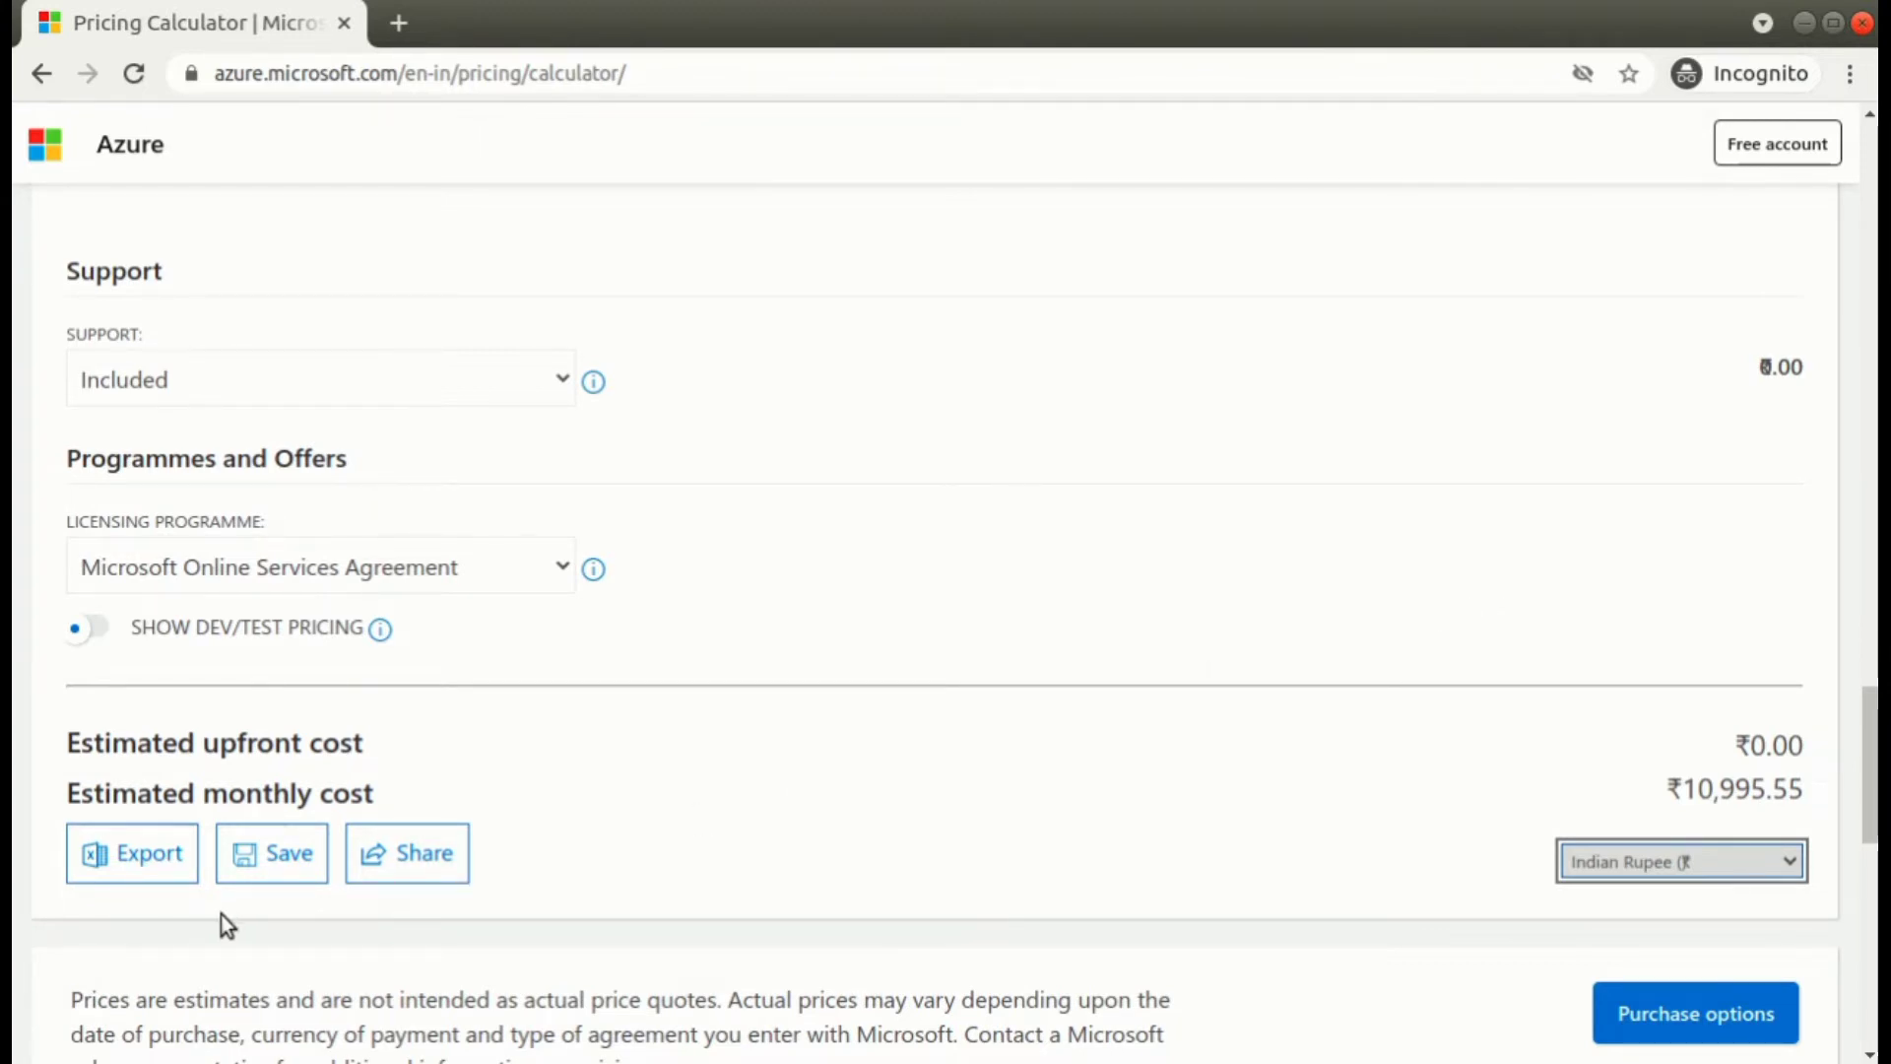
pyautogui.click(162, 873)
pyautogui.click(295, 845)
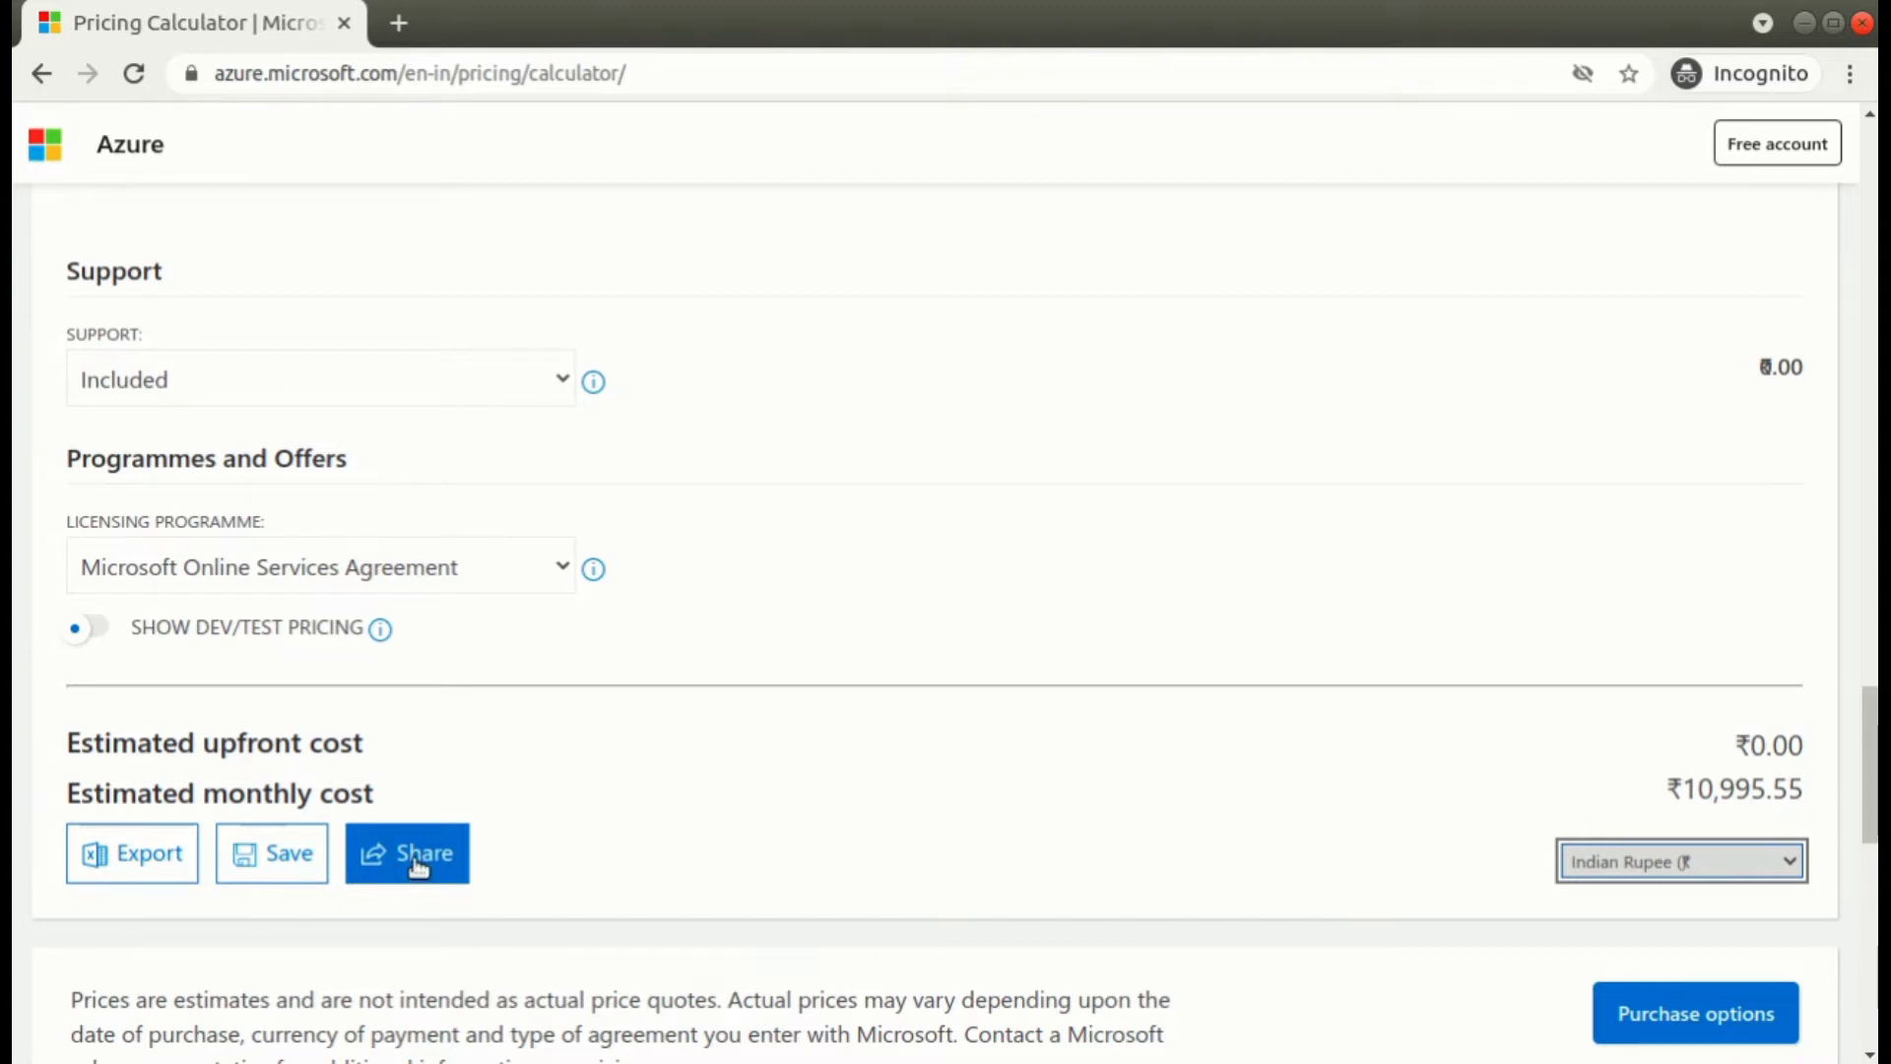
# Step: Set the virtual machine's region to East US
pyautogui.scroll(5, 690, 754)
pyautogui.scroll(6, 689, 753)
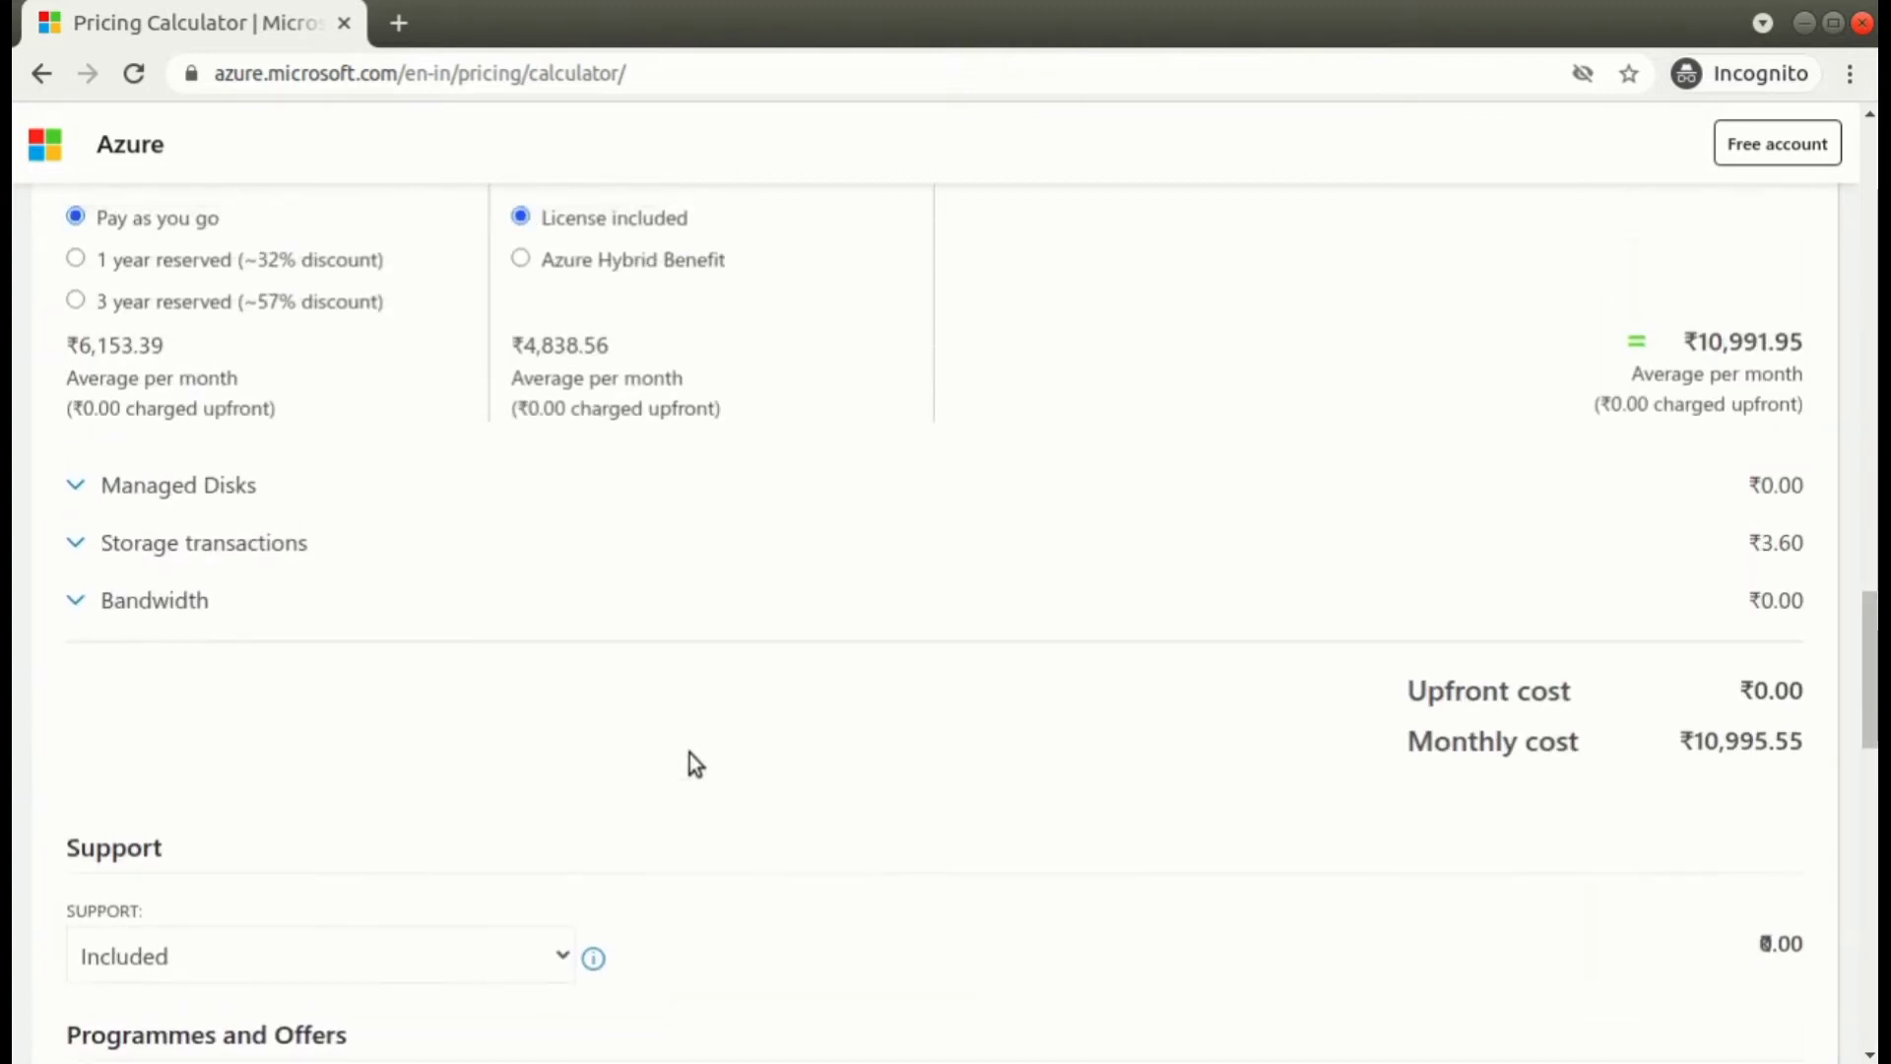
pyautogui.scroll(3, 689, 752)
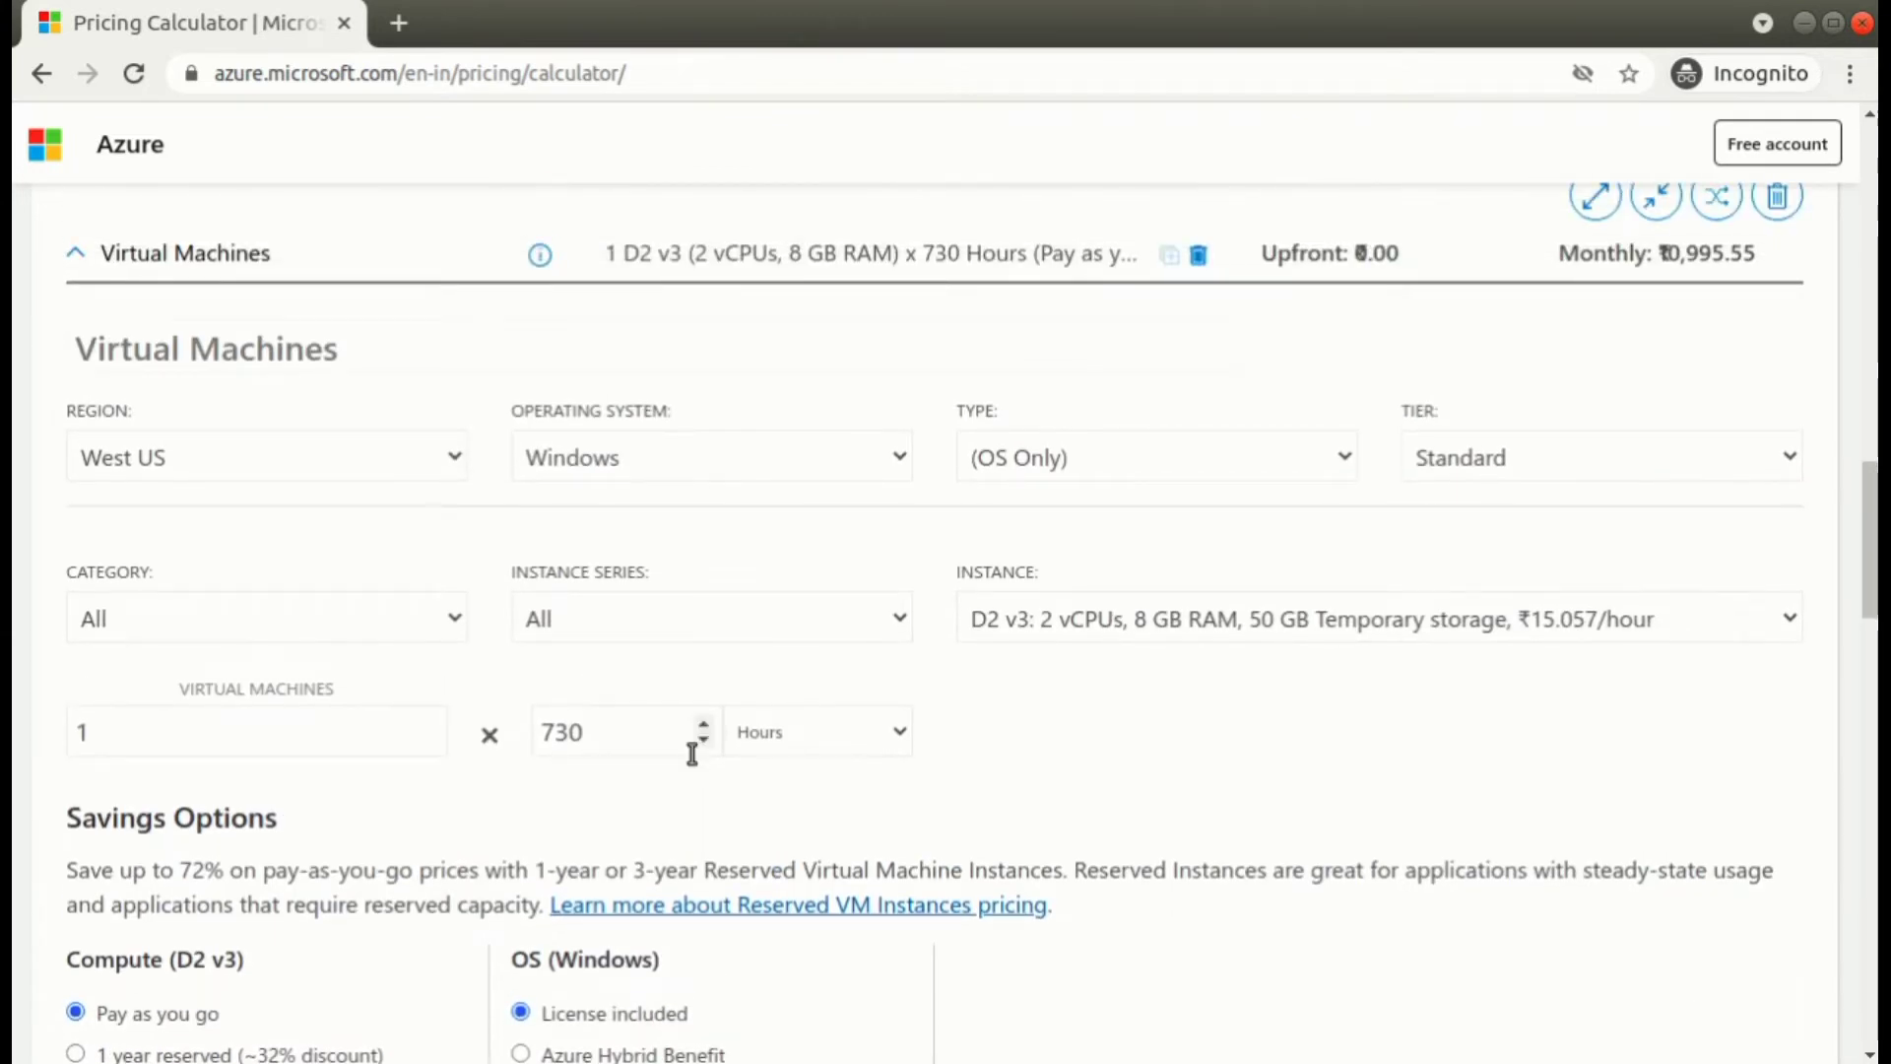
pyautogui.click(317, 459)
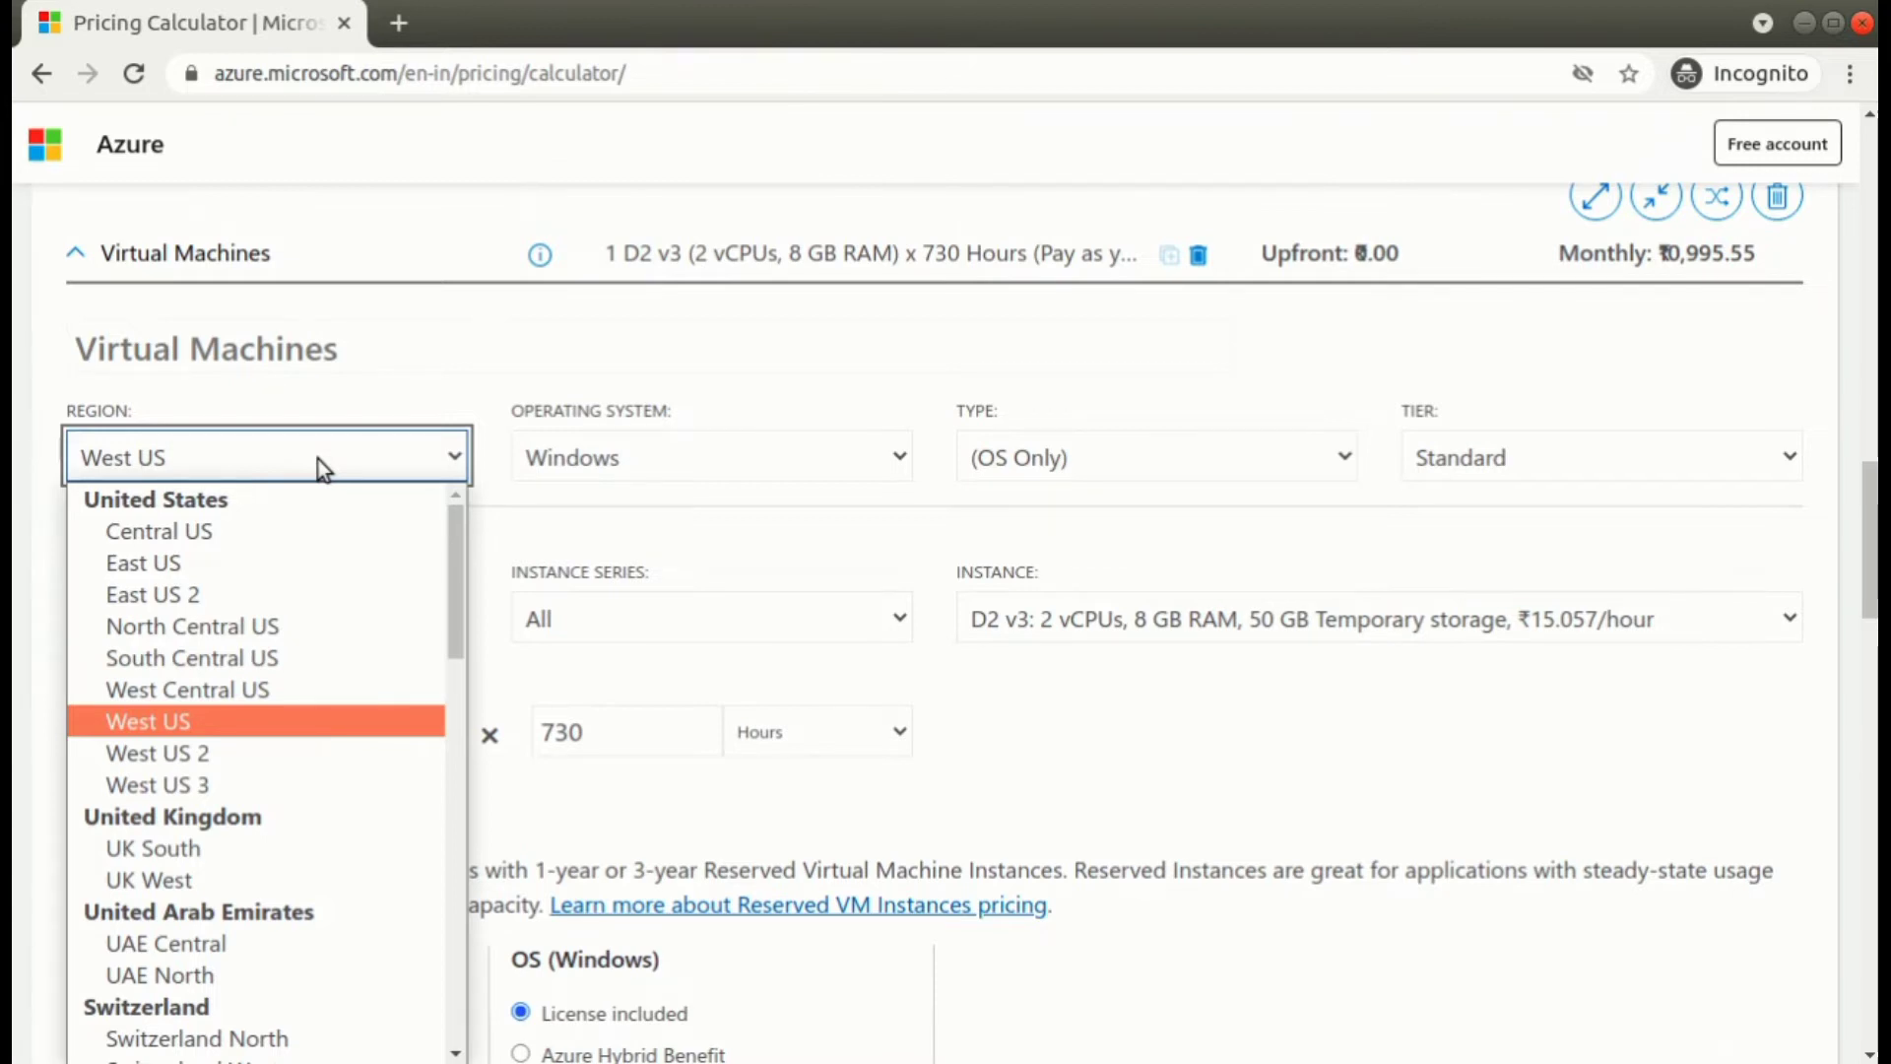
pyautogui.scroll(-1, 250, 823)
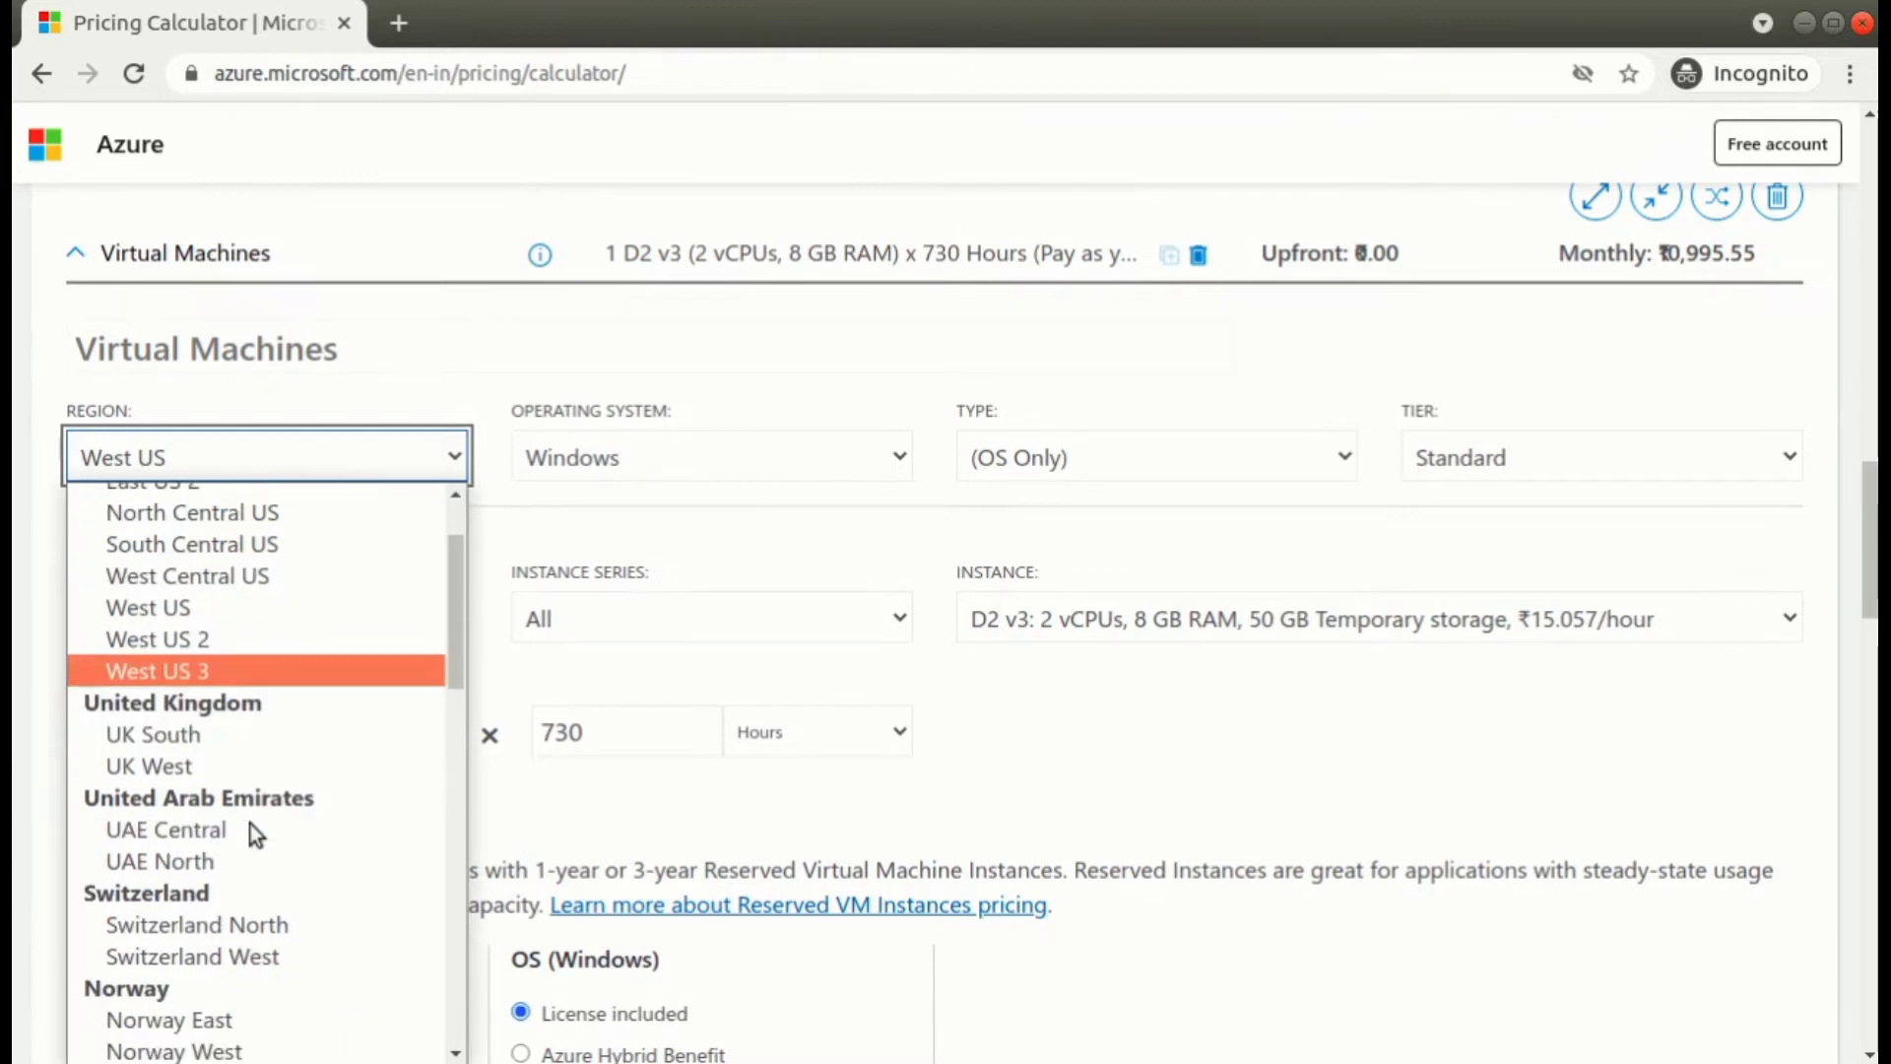
pyautogui.scroll(1, 250, 823)
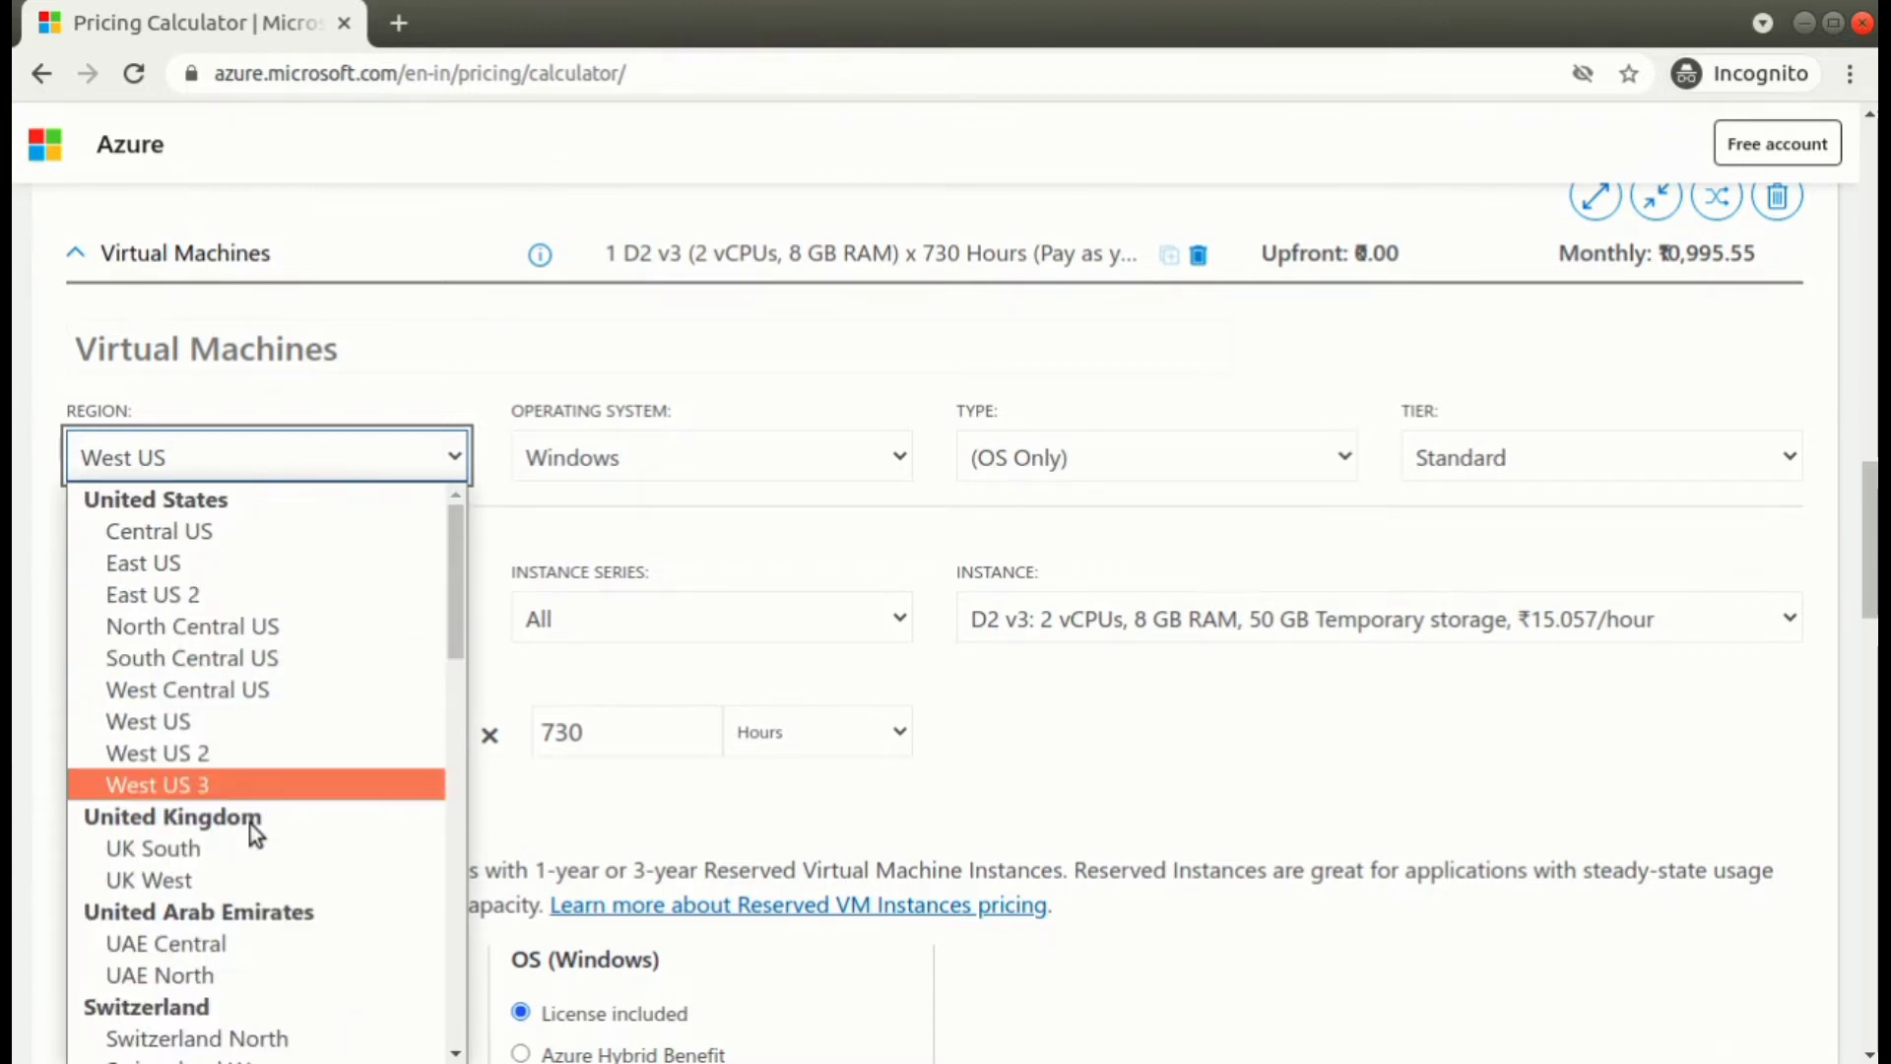
pyautogui.click(246, 563)
# Step: Choose Windows as the virtual machine's operating system and (OS Only) as its type
pyautogui.click(730, 461)
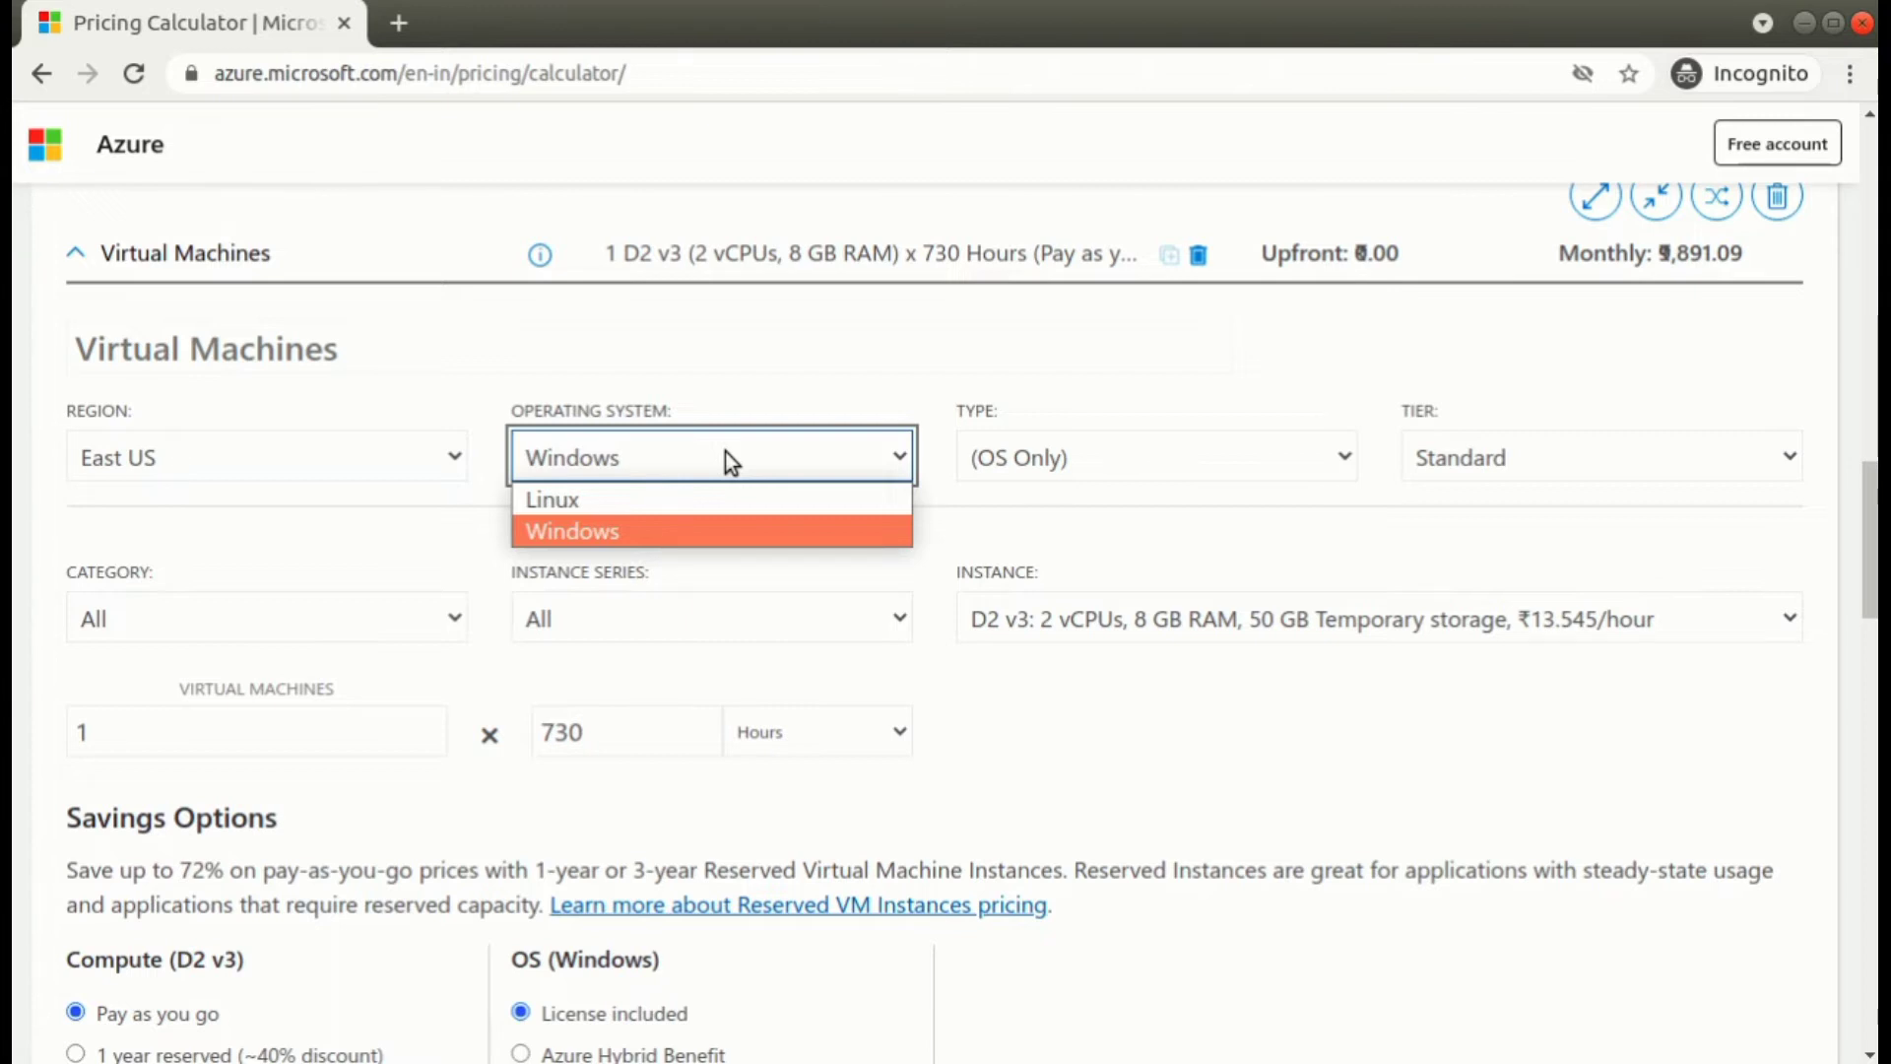
pyautogui.click(727, 531)
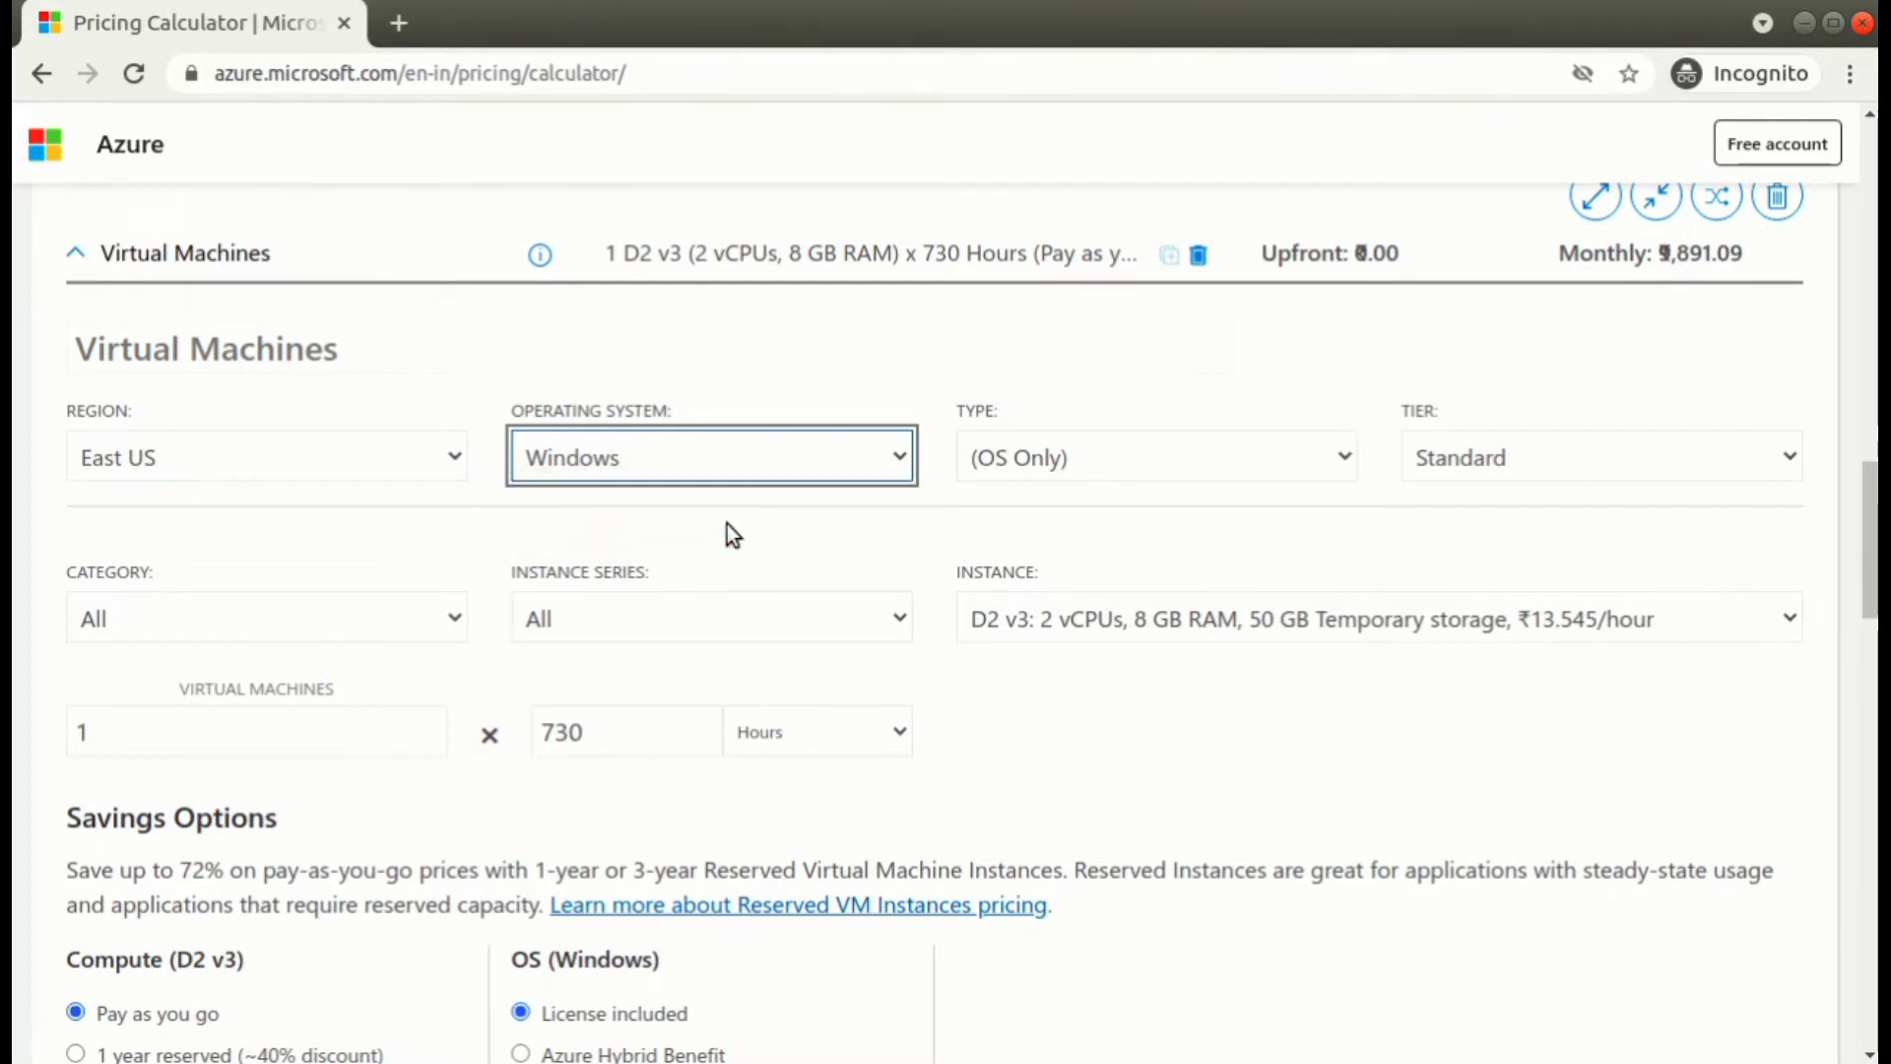
pyautogui.click(1114, 459)
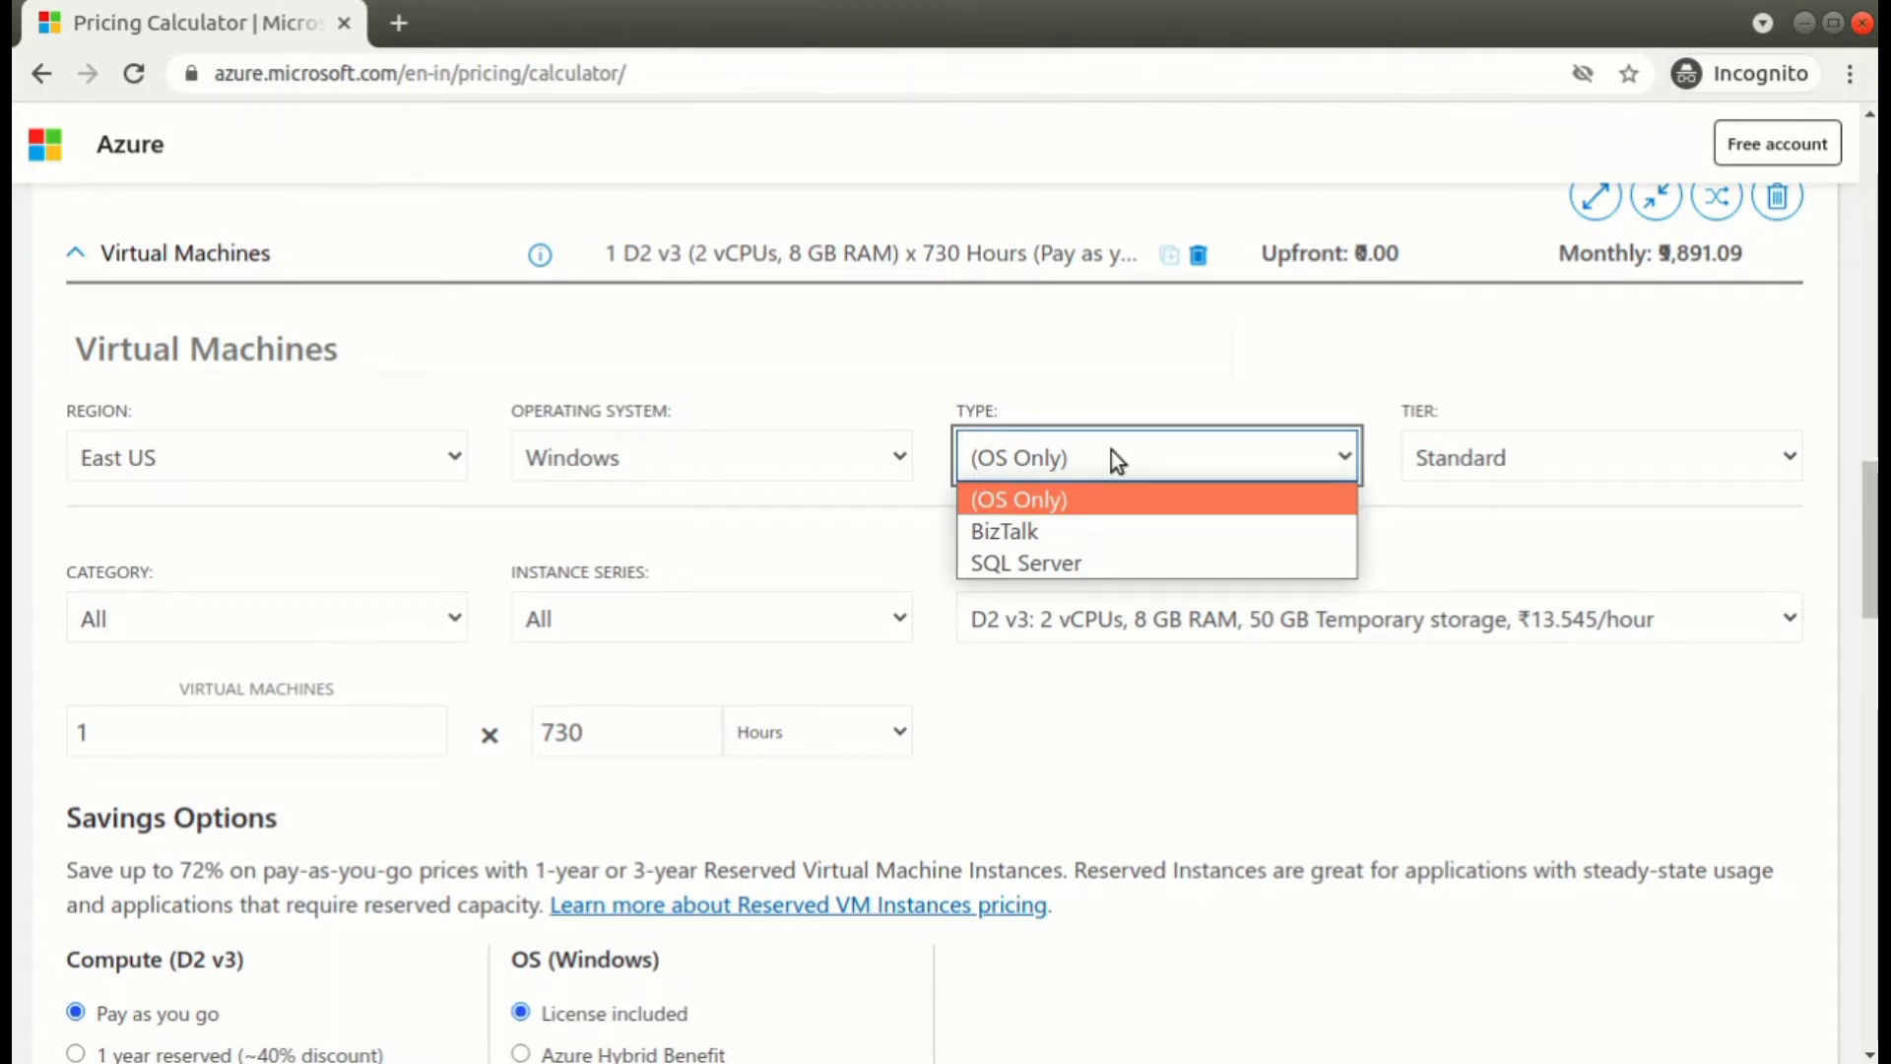
pyautogui.click(1184, 489)
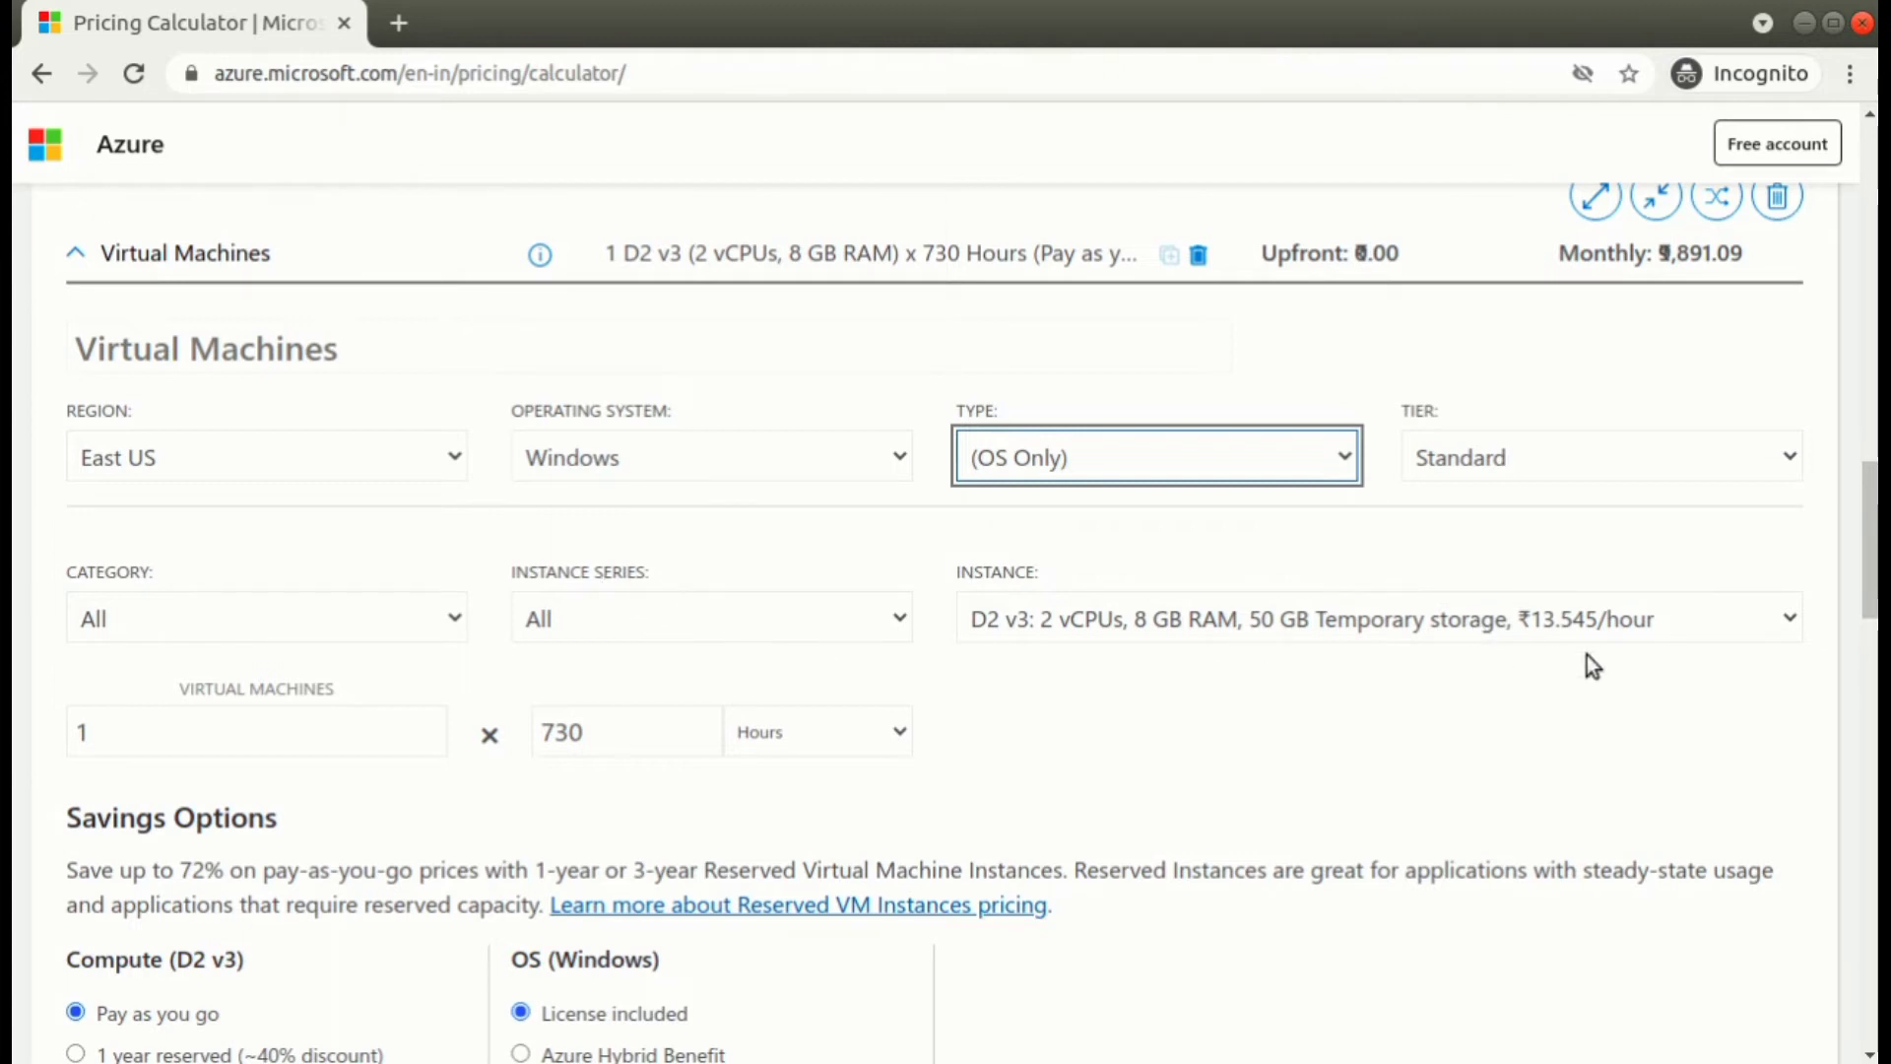
# Step: Choose the B1MS instance with 1 core, 2 GB RAM and 4 GB temporary storage
pyautogui.click(1686, 644)
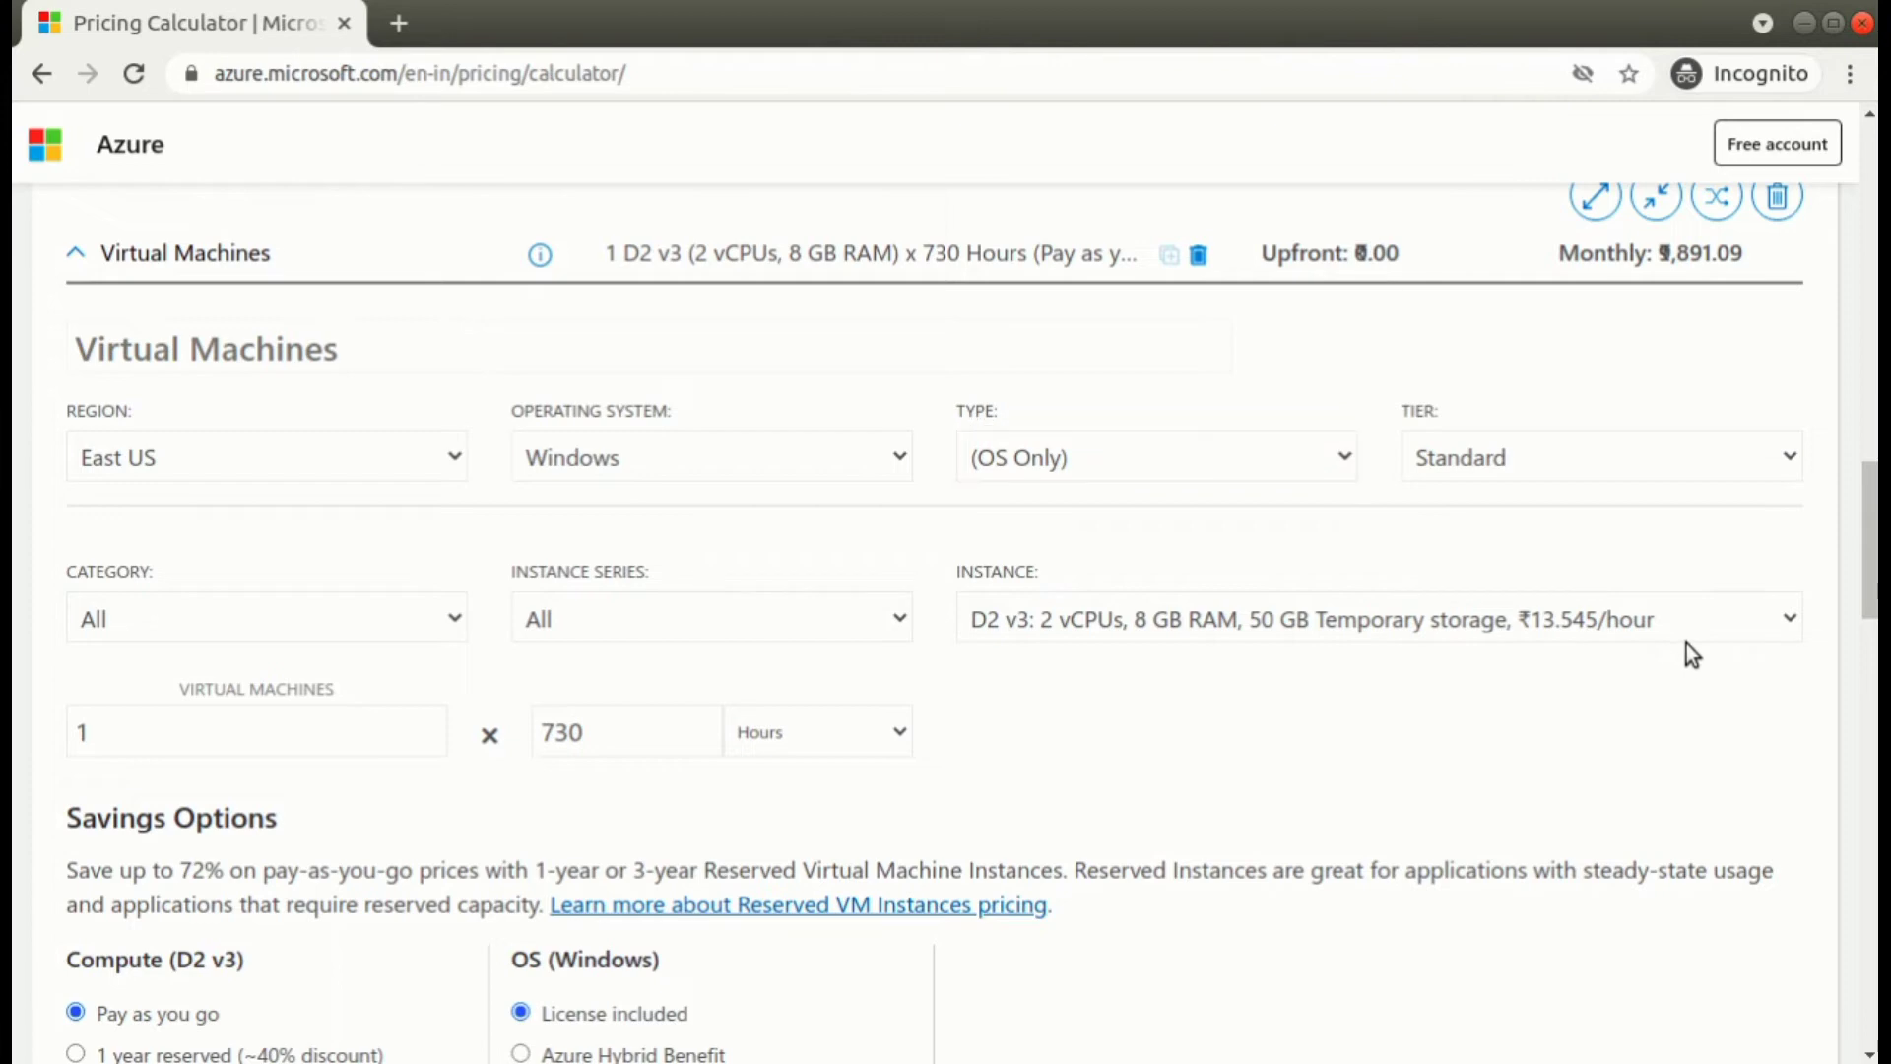
pyautogui.click(1773, 626)
pyautogui.scroll(15, 1467, 382)
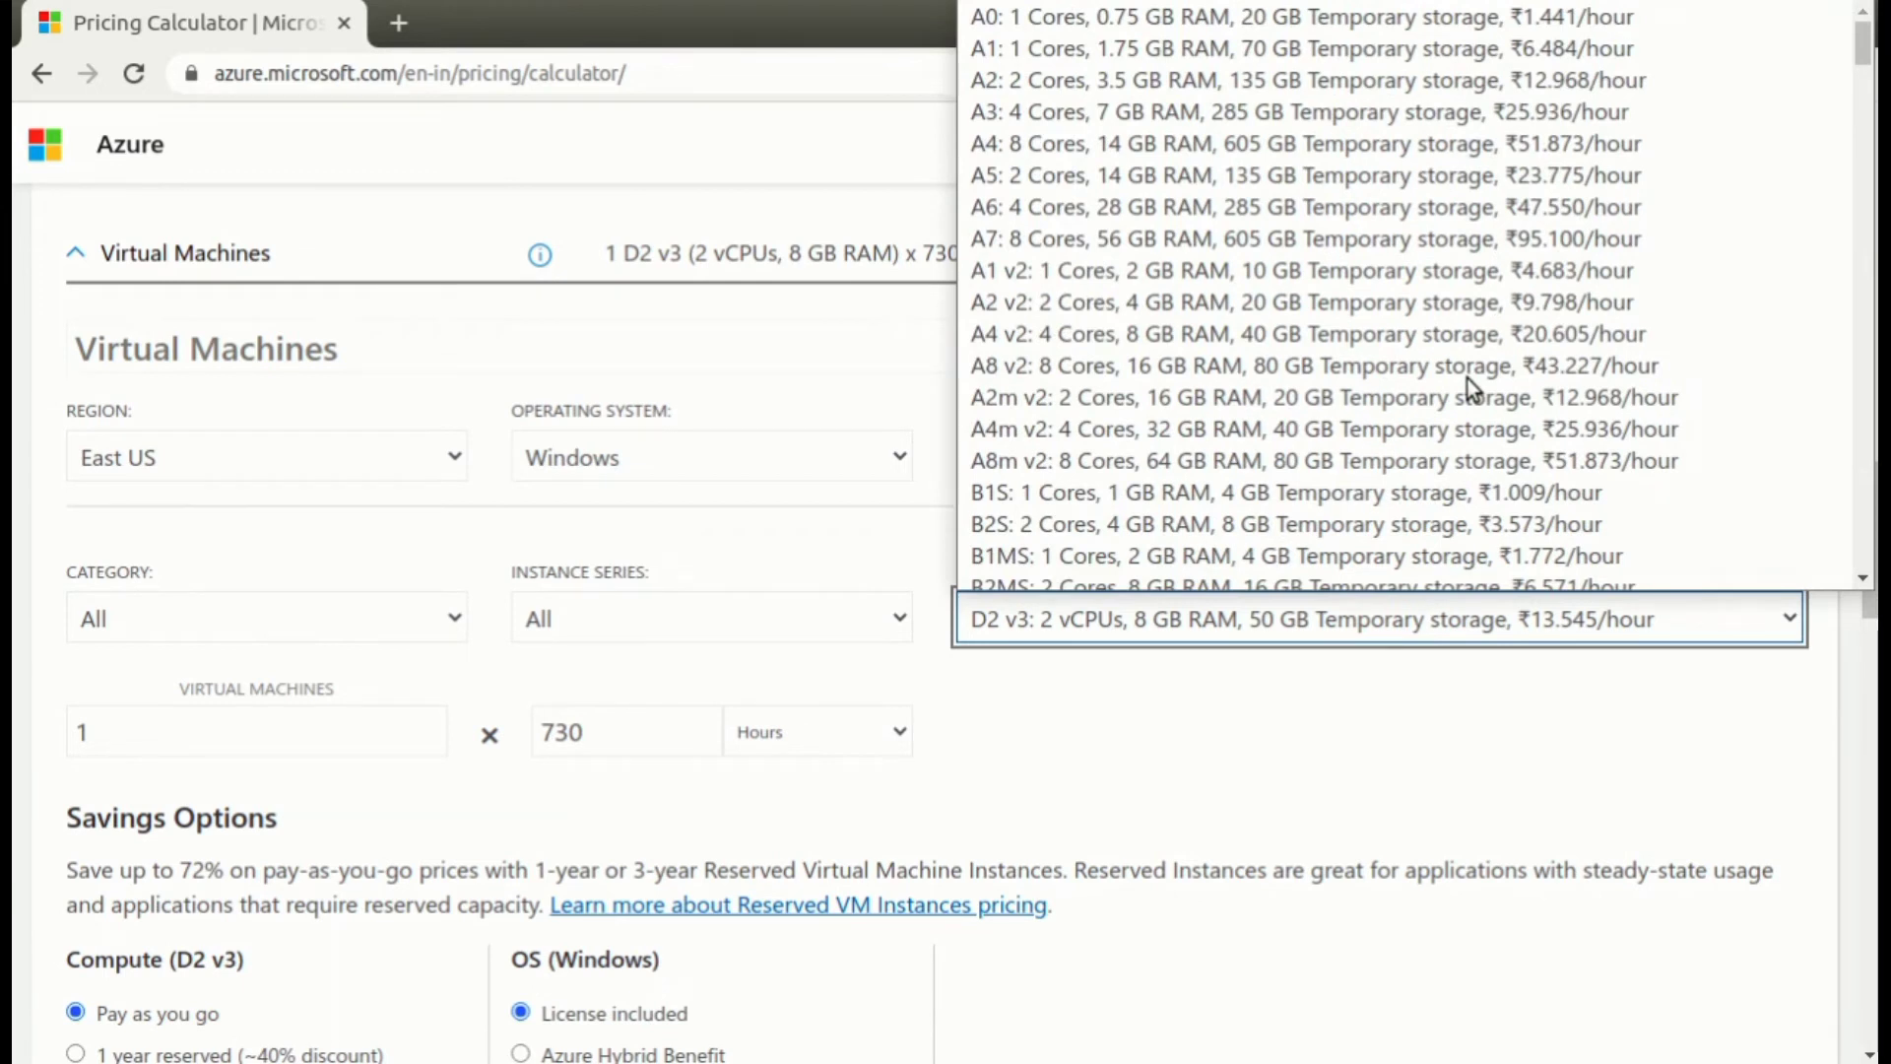
pyautogui.scroll(-1, 1297, 429)
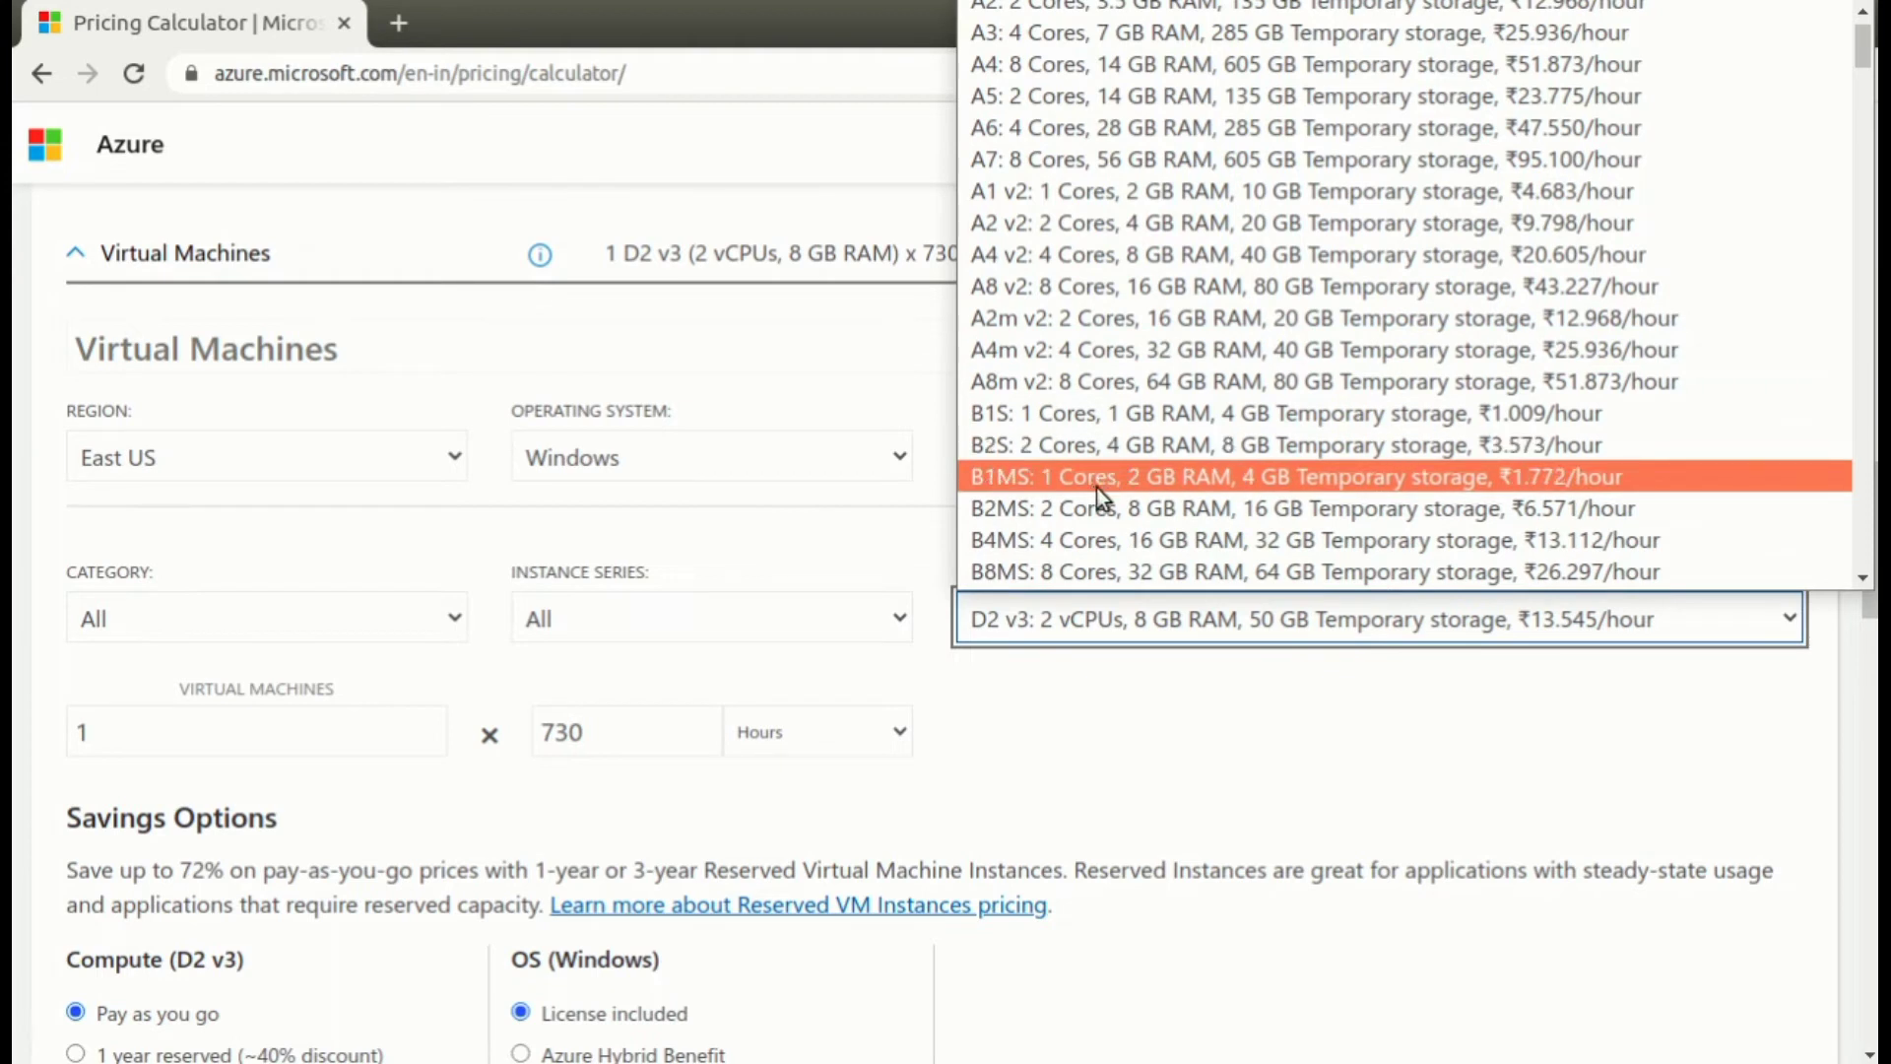
pyautogui.click(1167, 483)
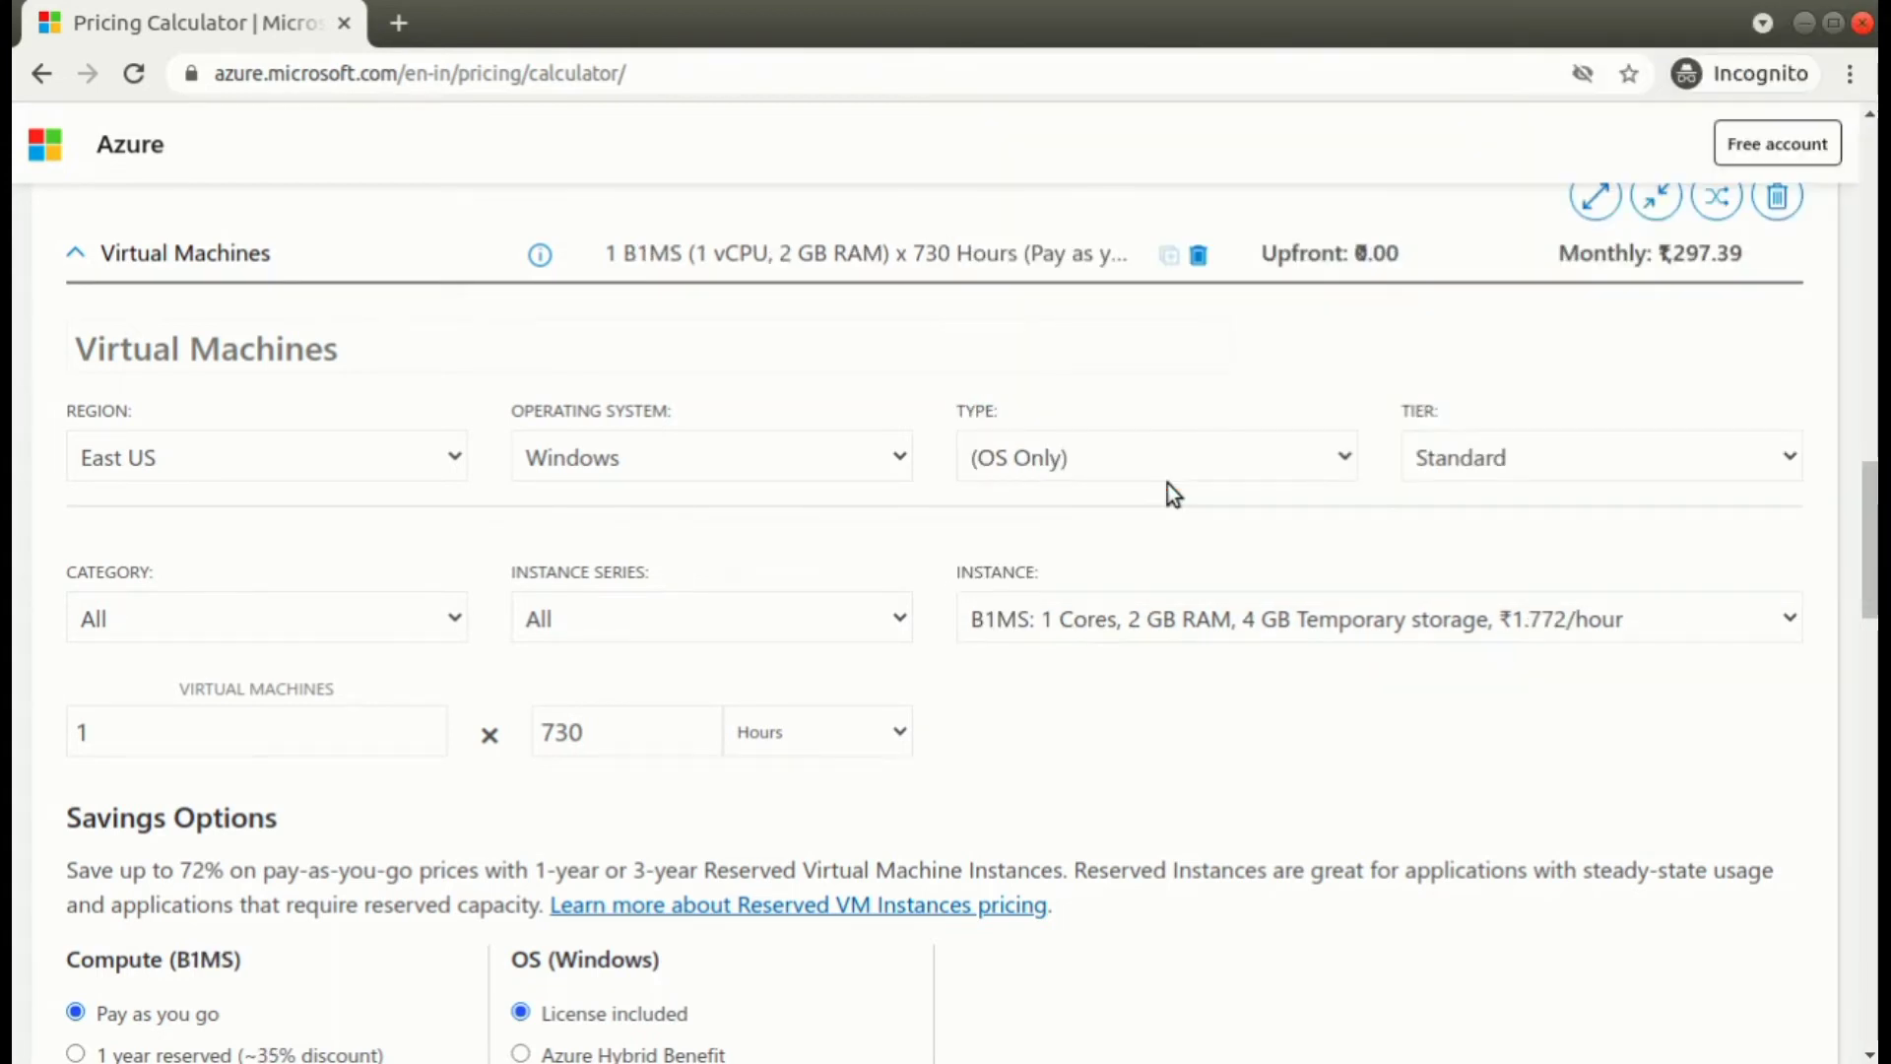
# Step: Compare the 1 year reserved compute option, settle on 3 year reserved, and set the OS savings option to Azure Hybrid Benefit
pyautogui.scroll(-3, 1167, 483)
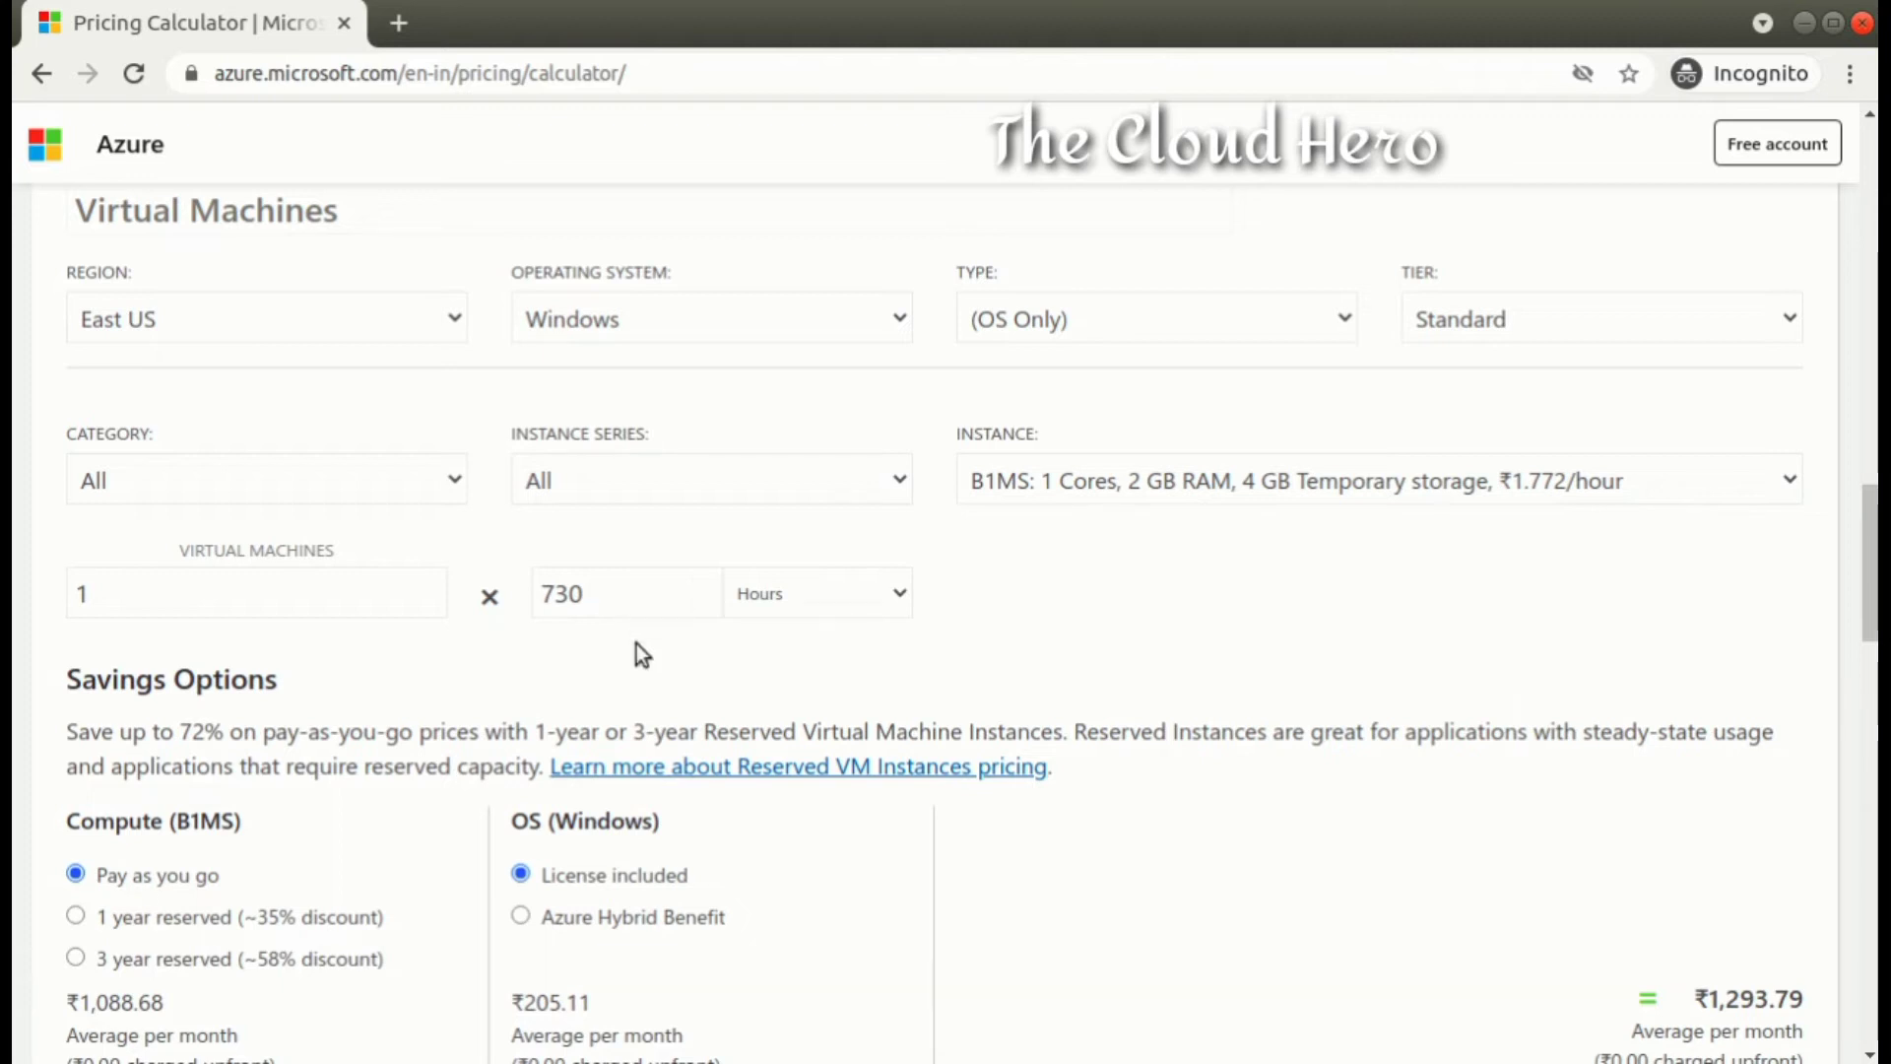
pyautogui.scroll(-2, 636, 660)
pyautogui.scroll(-2, 637, 659)
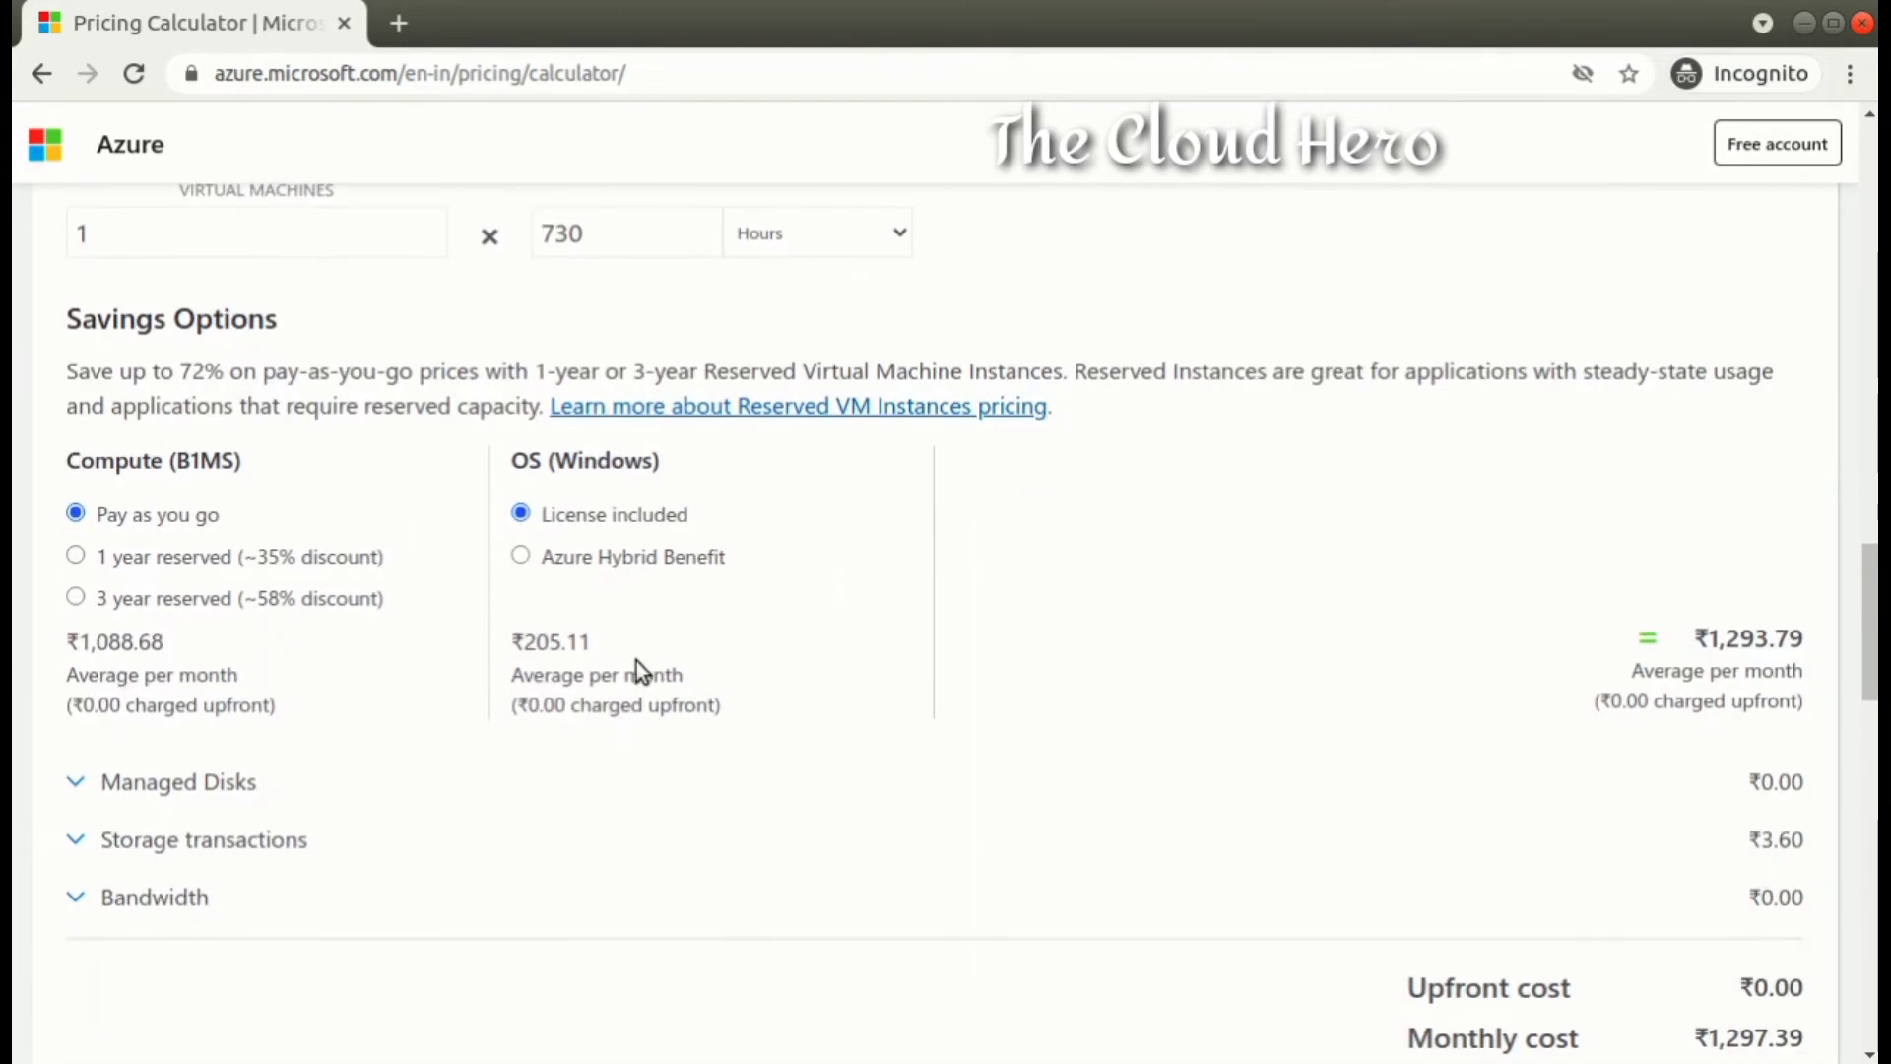
pyautogui.scroll(-1, 638, 661)
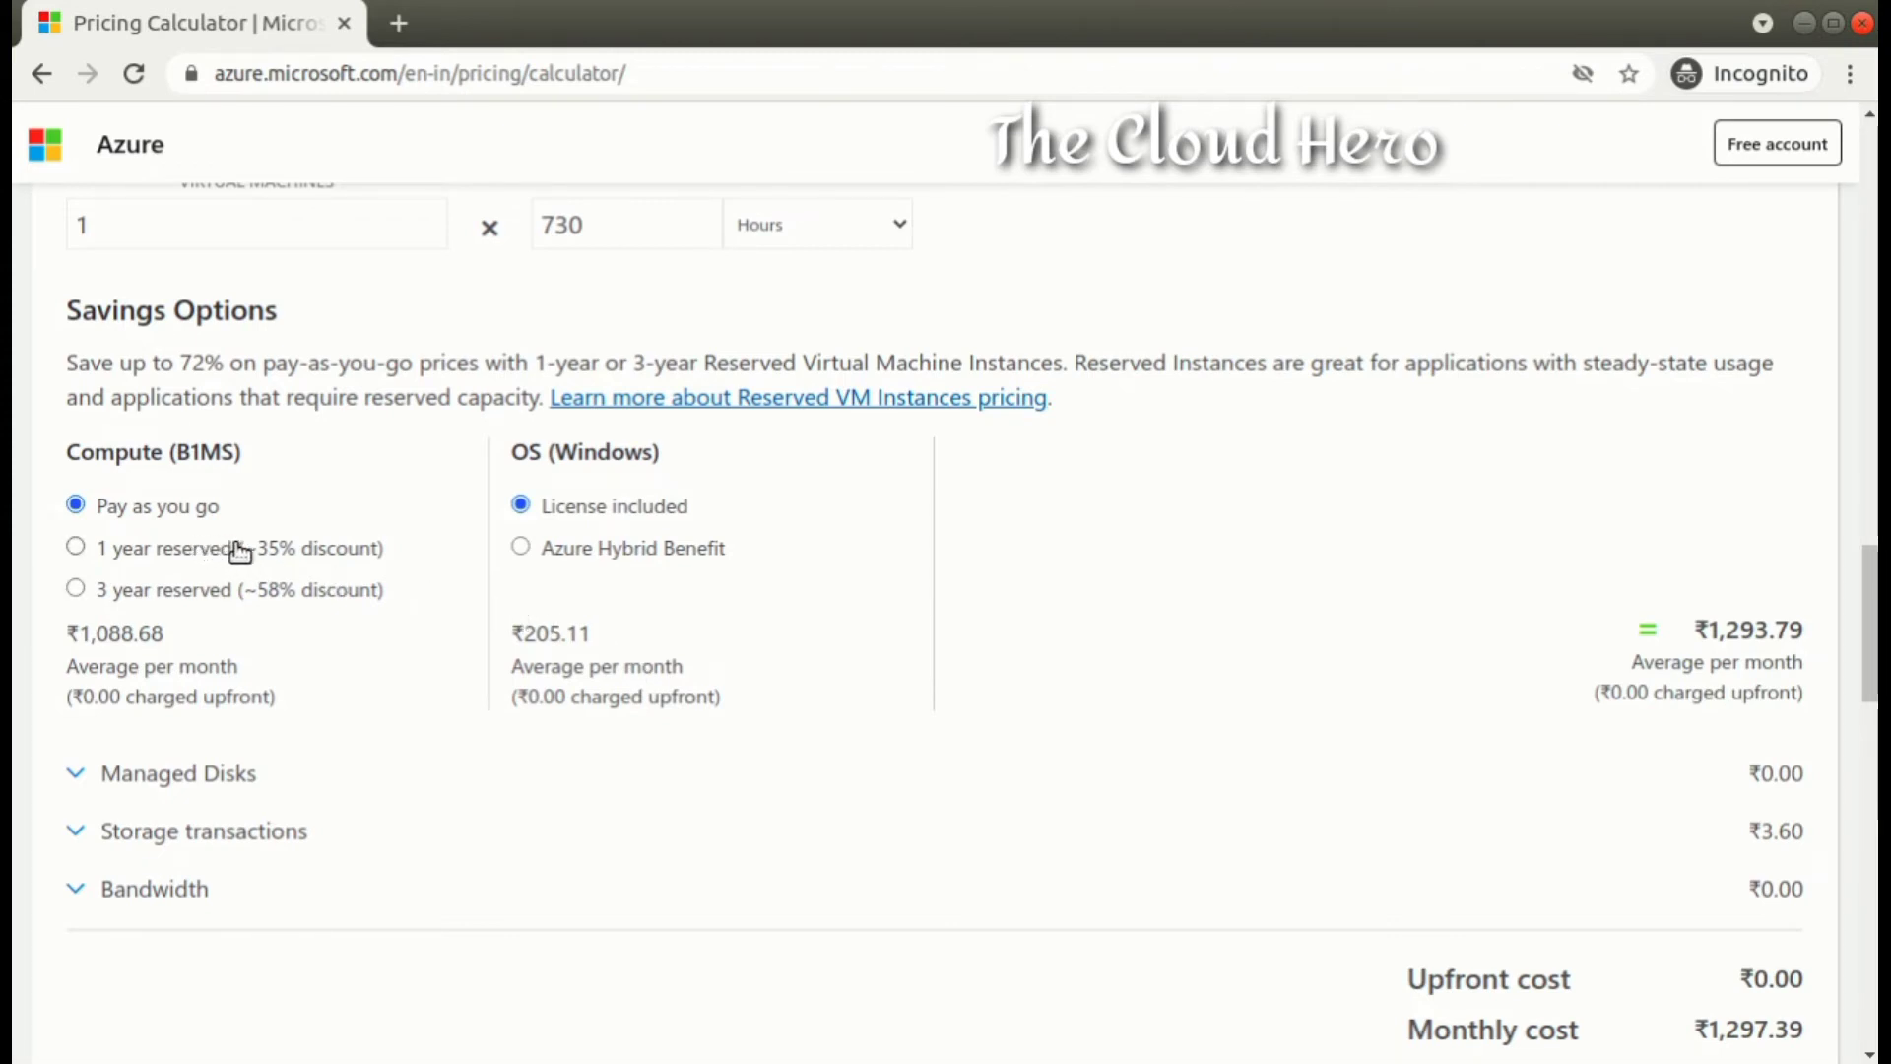
pyautogui.scroll(-1, 237, 503)
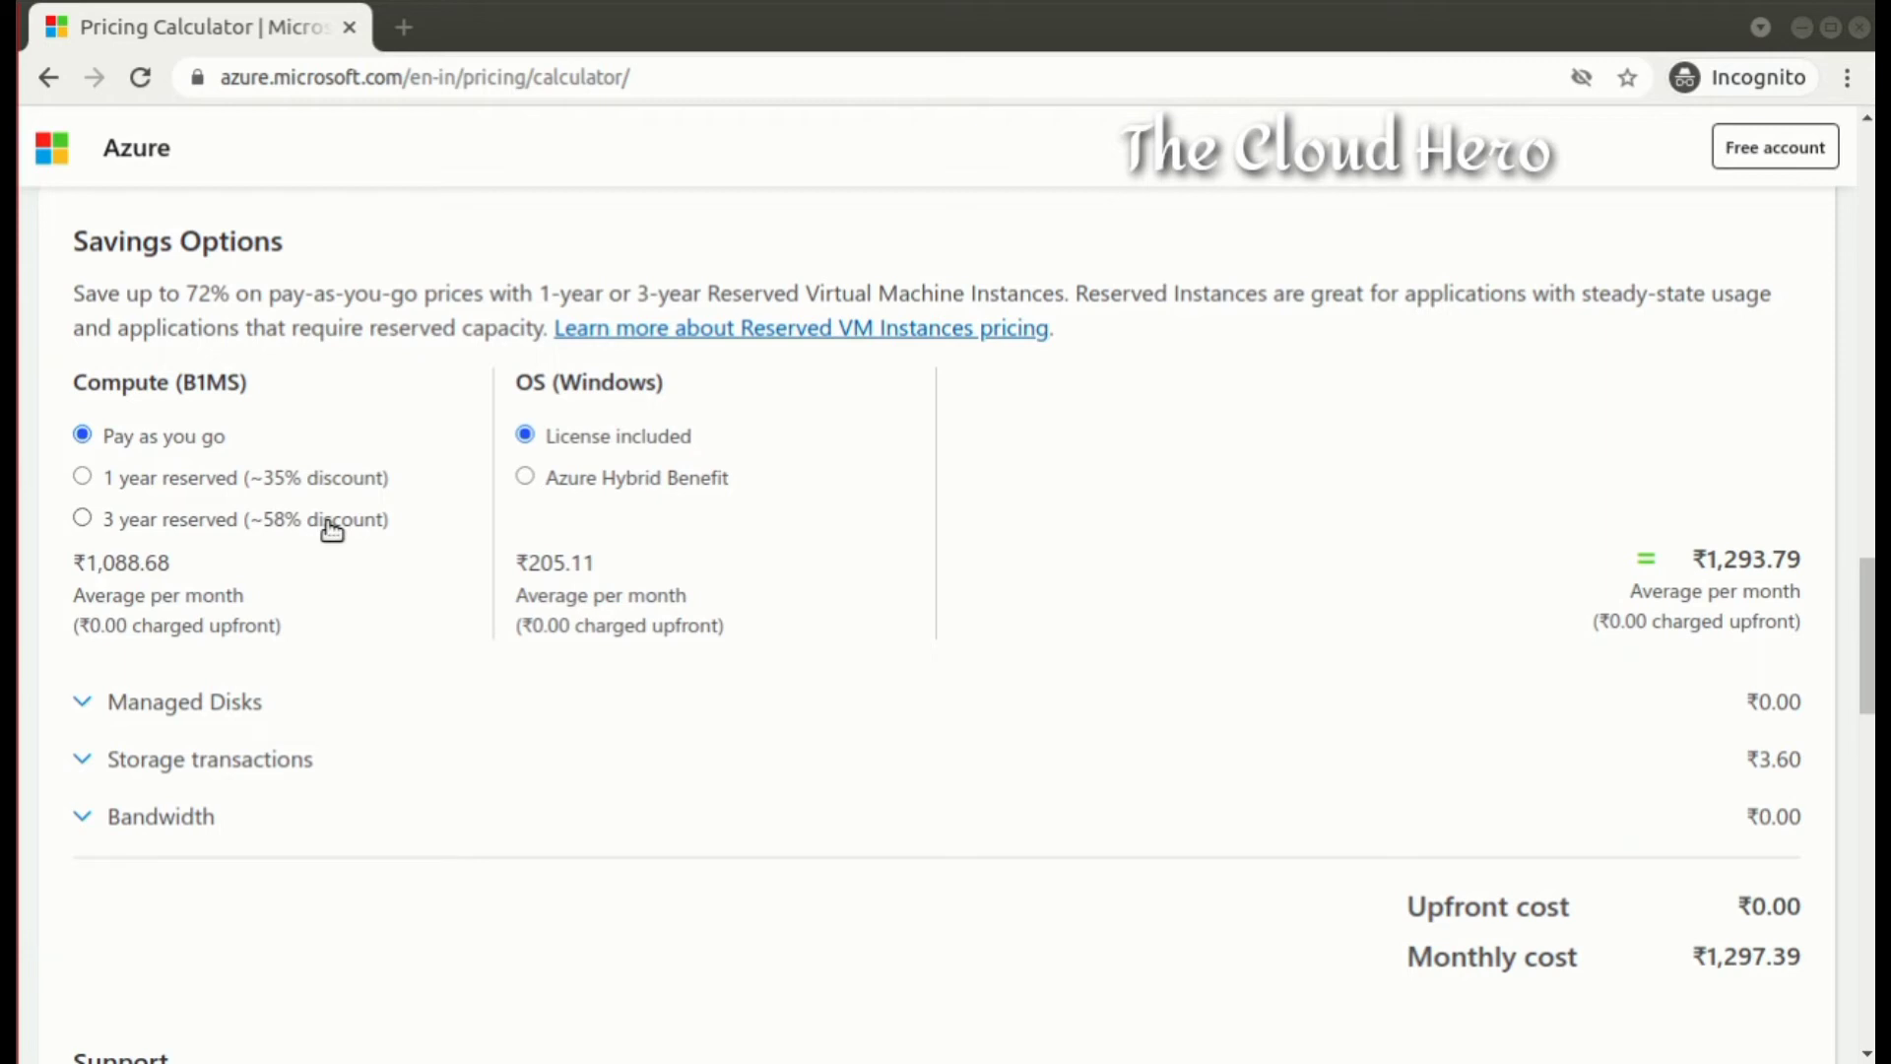
pyautogui.click(115, 492)
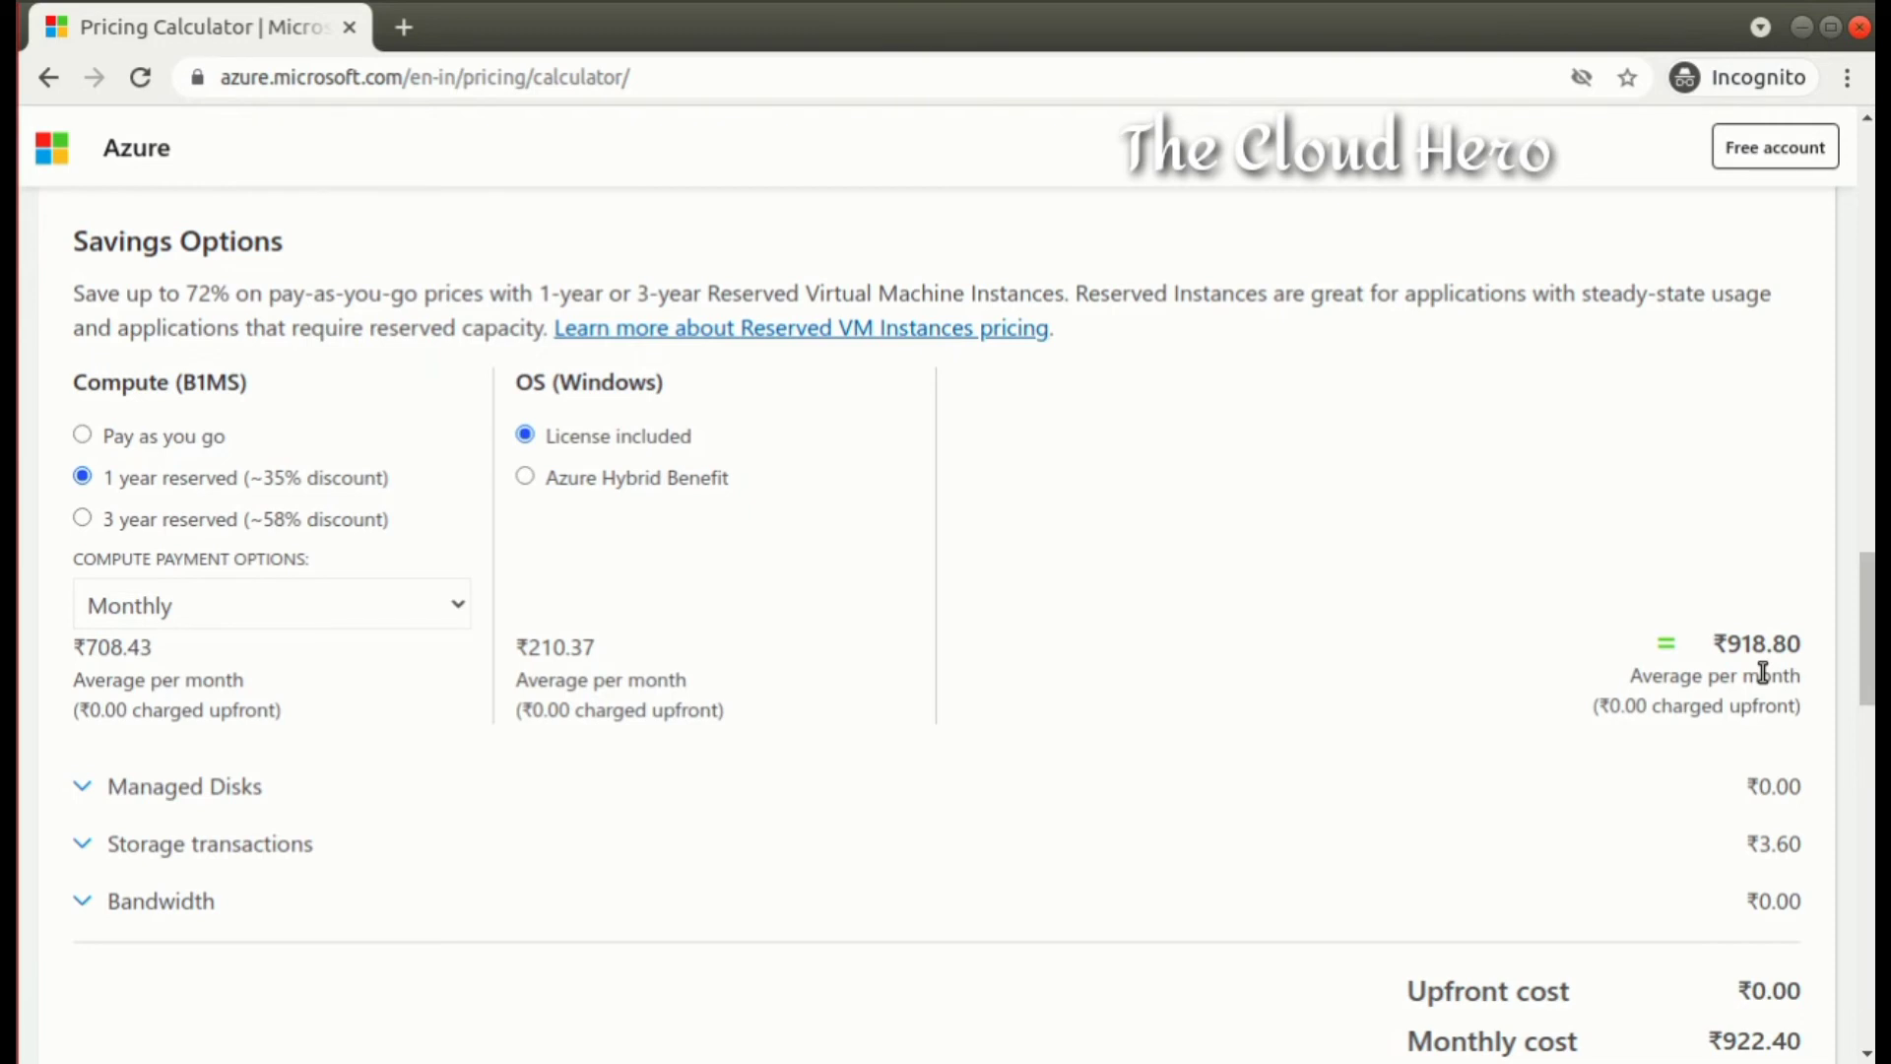
pyautogui.click(148, 529)
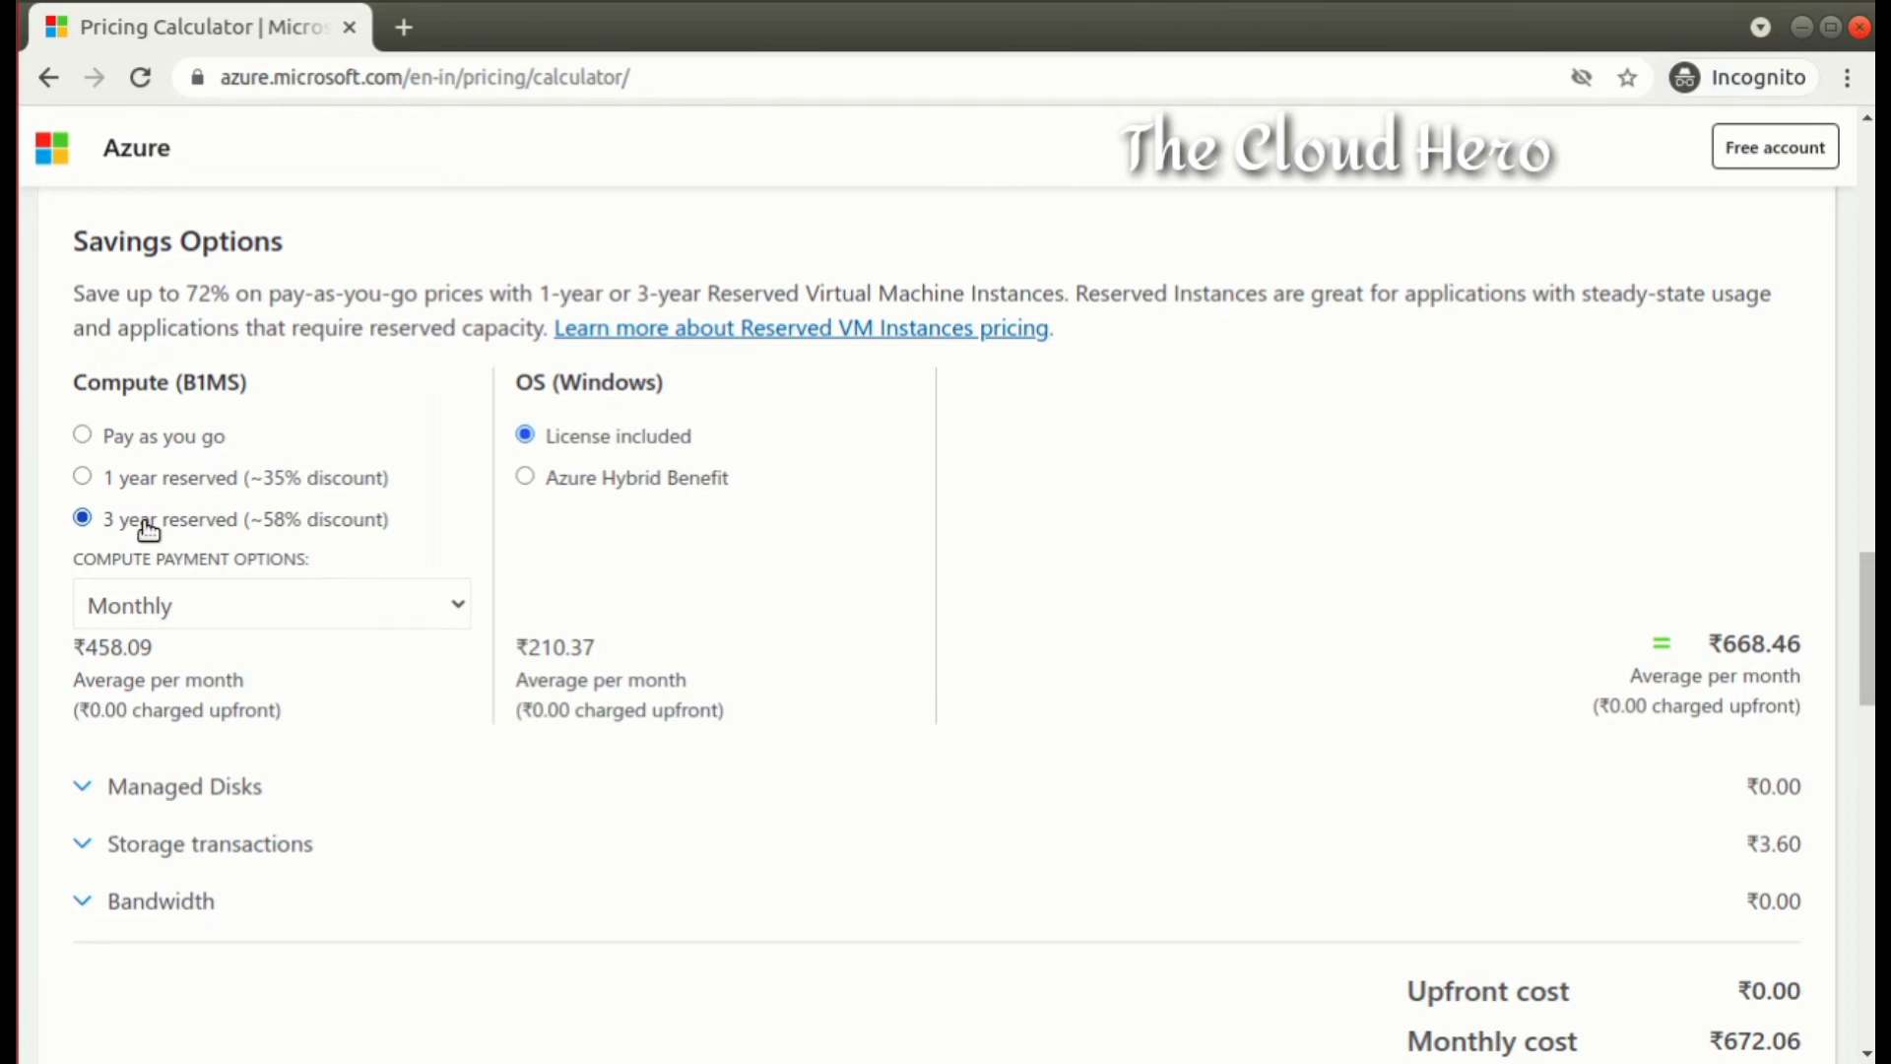
pyautogui.click(572, 487)
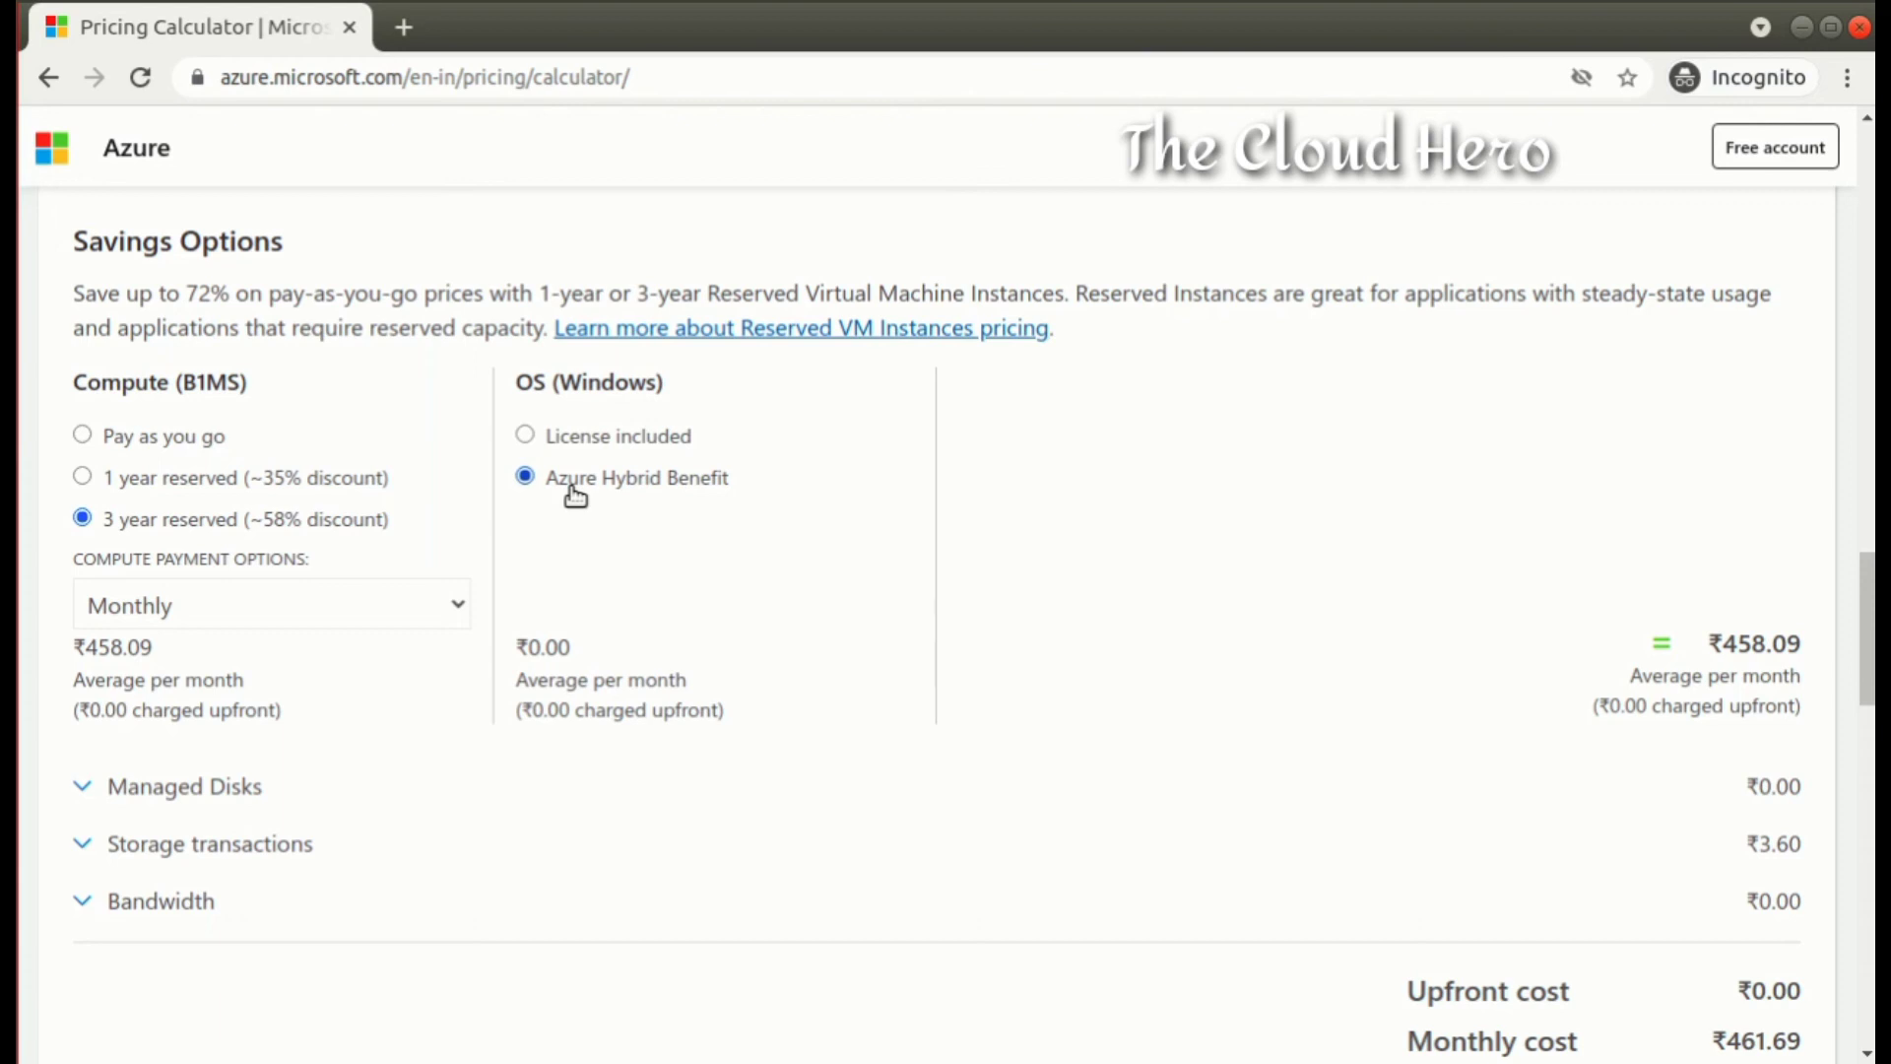
# Step: Export the completed estimate as an Excel file and open the downloaded spreadsheet in LibreOffice Calc
pyautogui.scroll(-2, 575, 495)
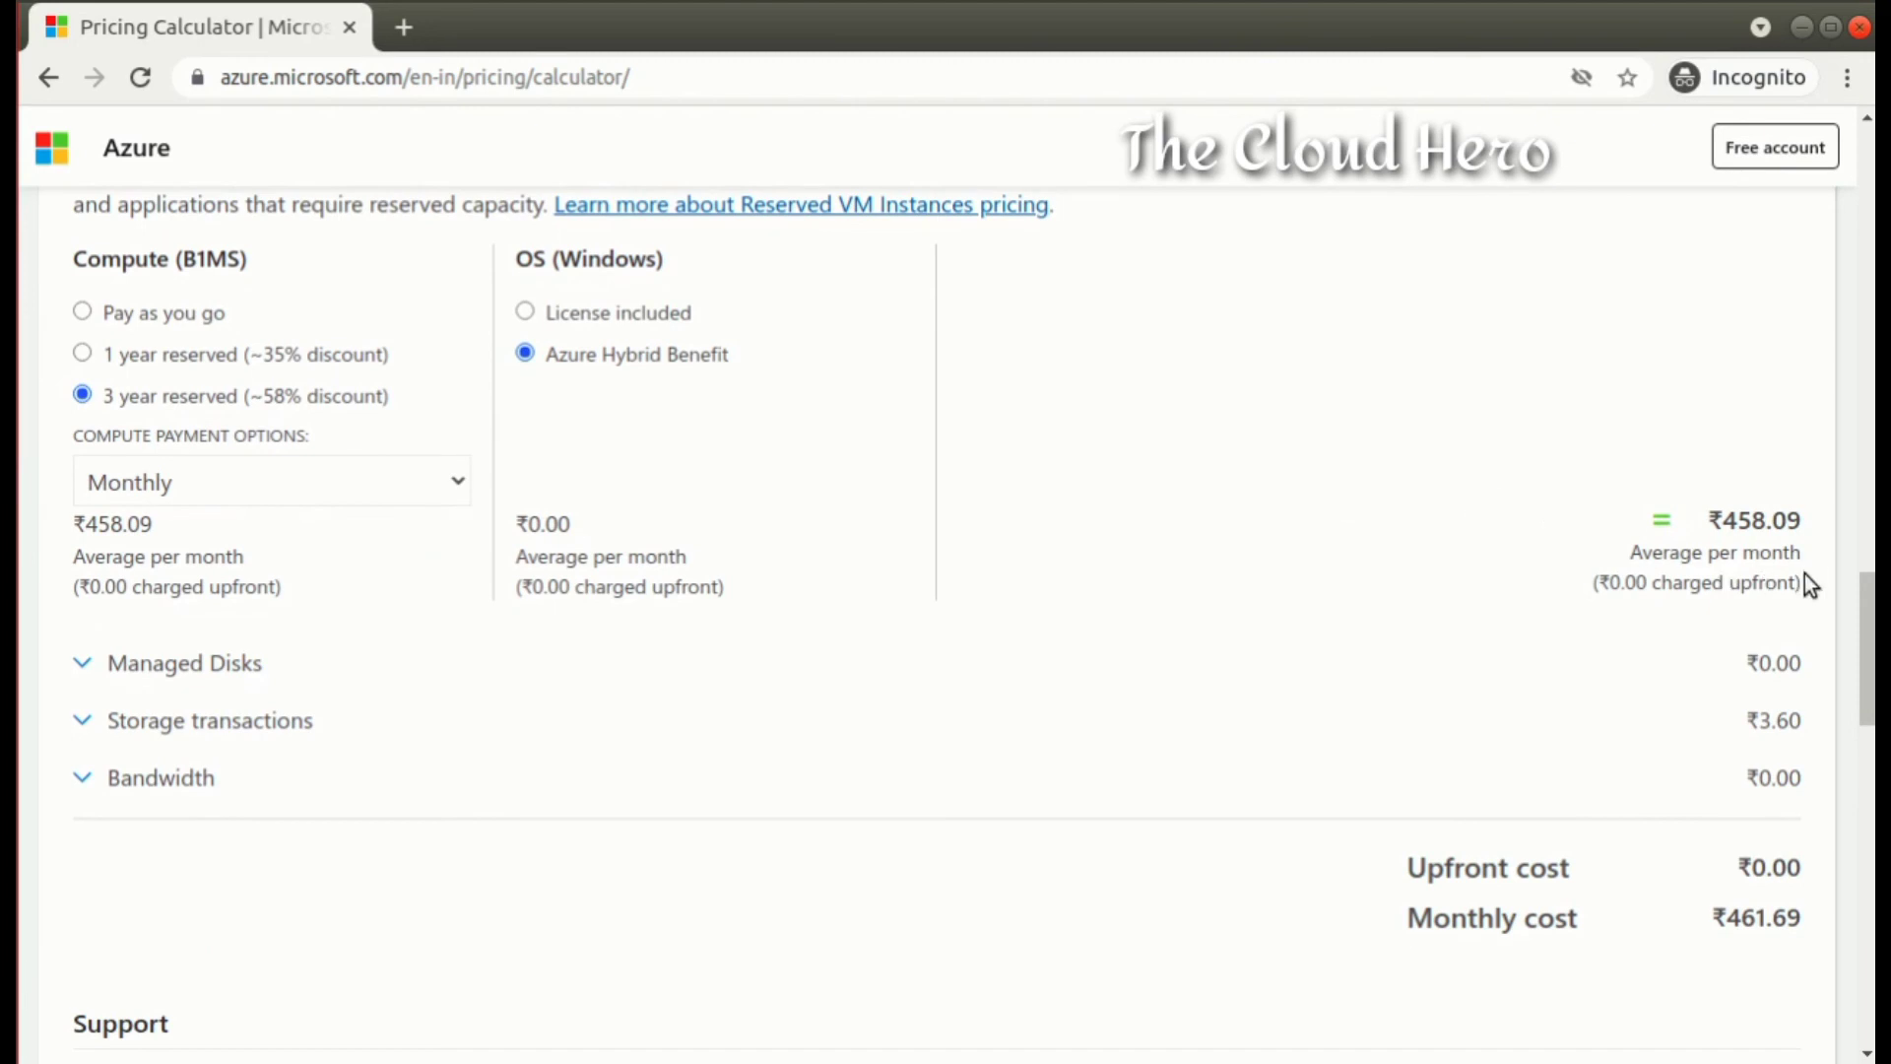
pyautogui.scroll(-5, 1498, 617)
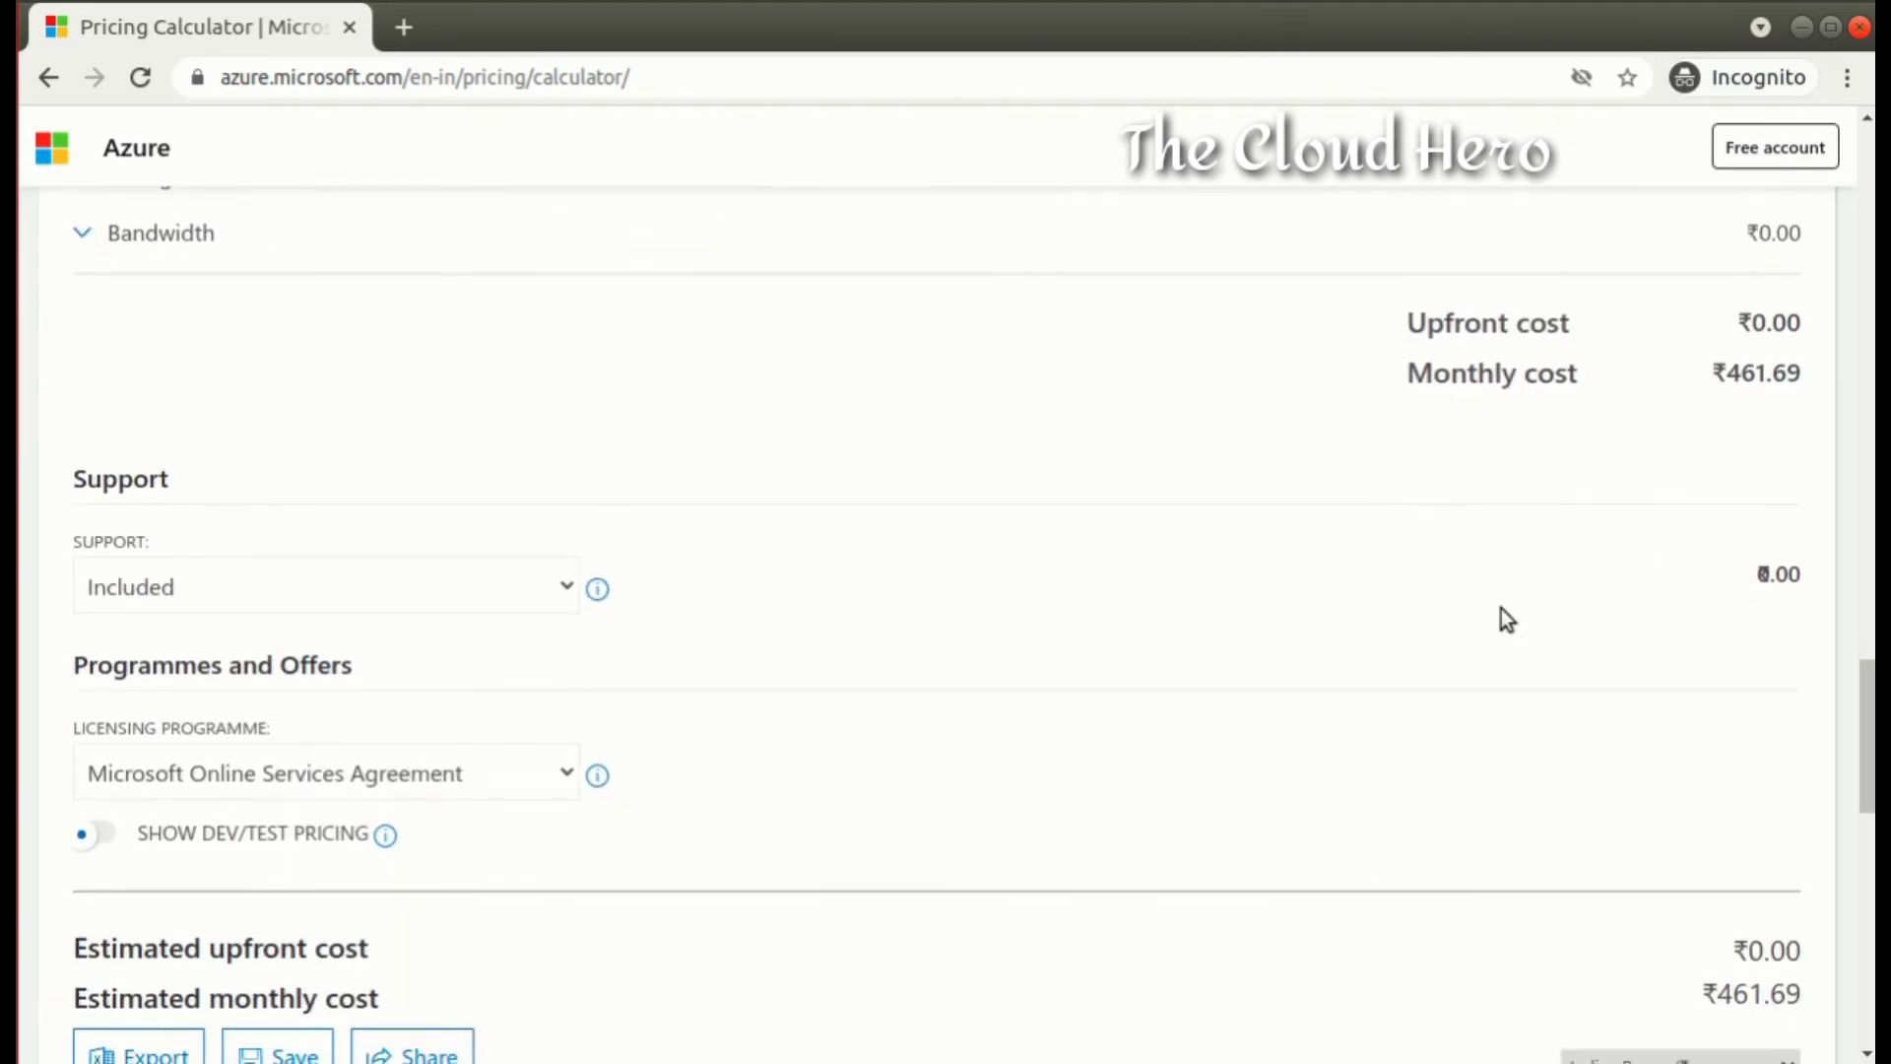
pyautogui.scroll(-3, 1500, 608)
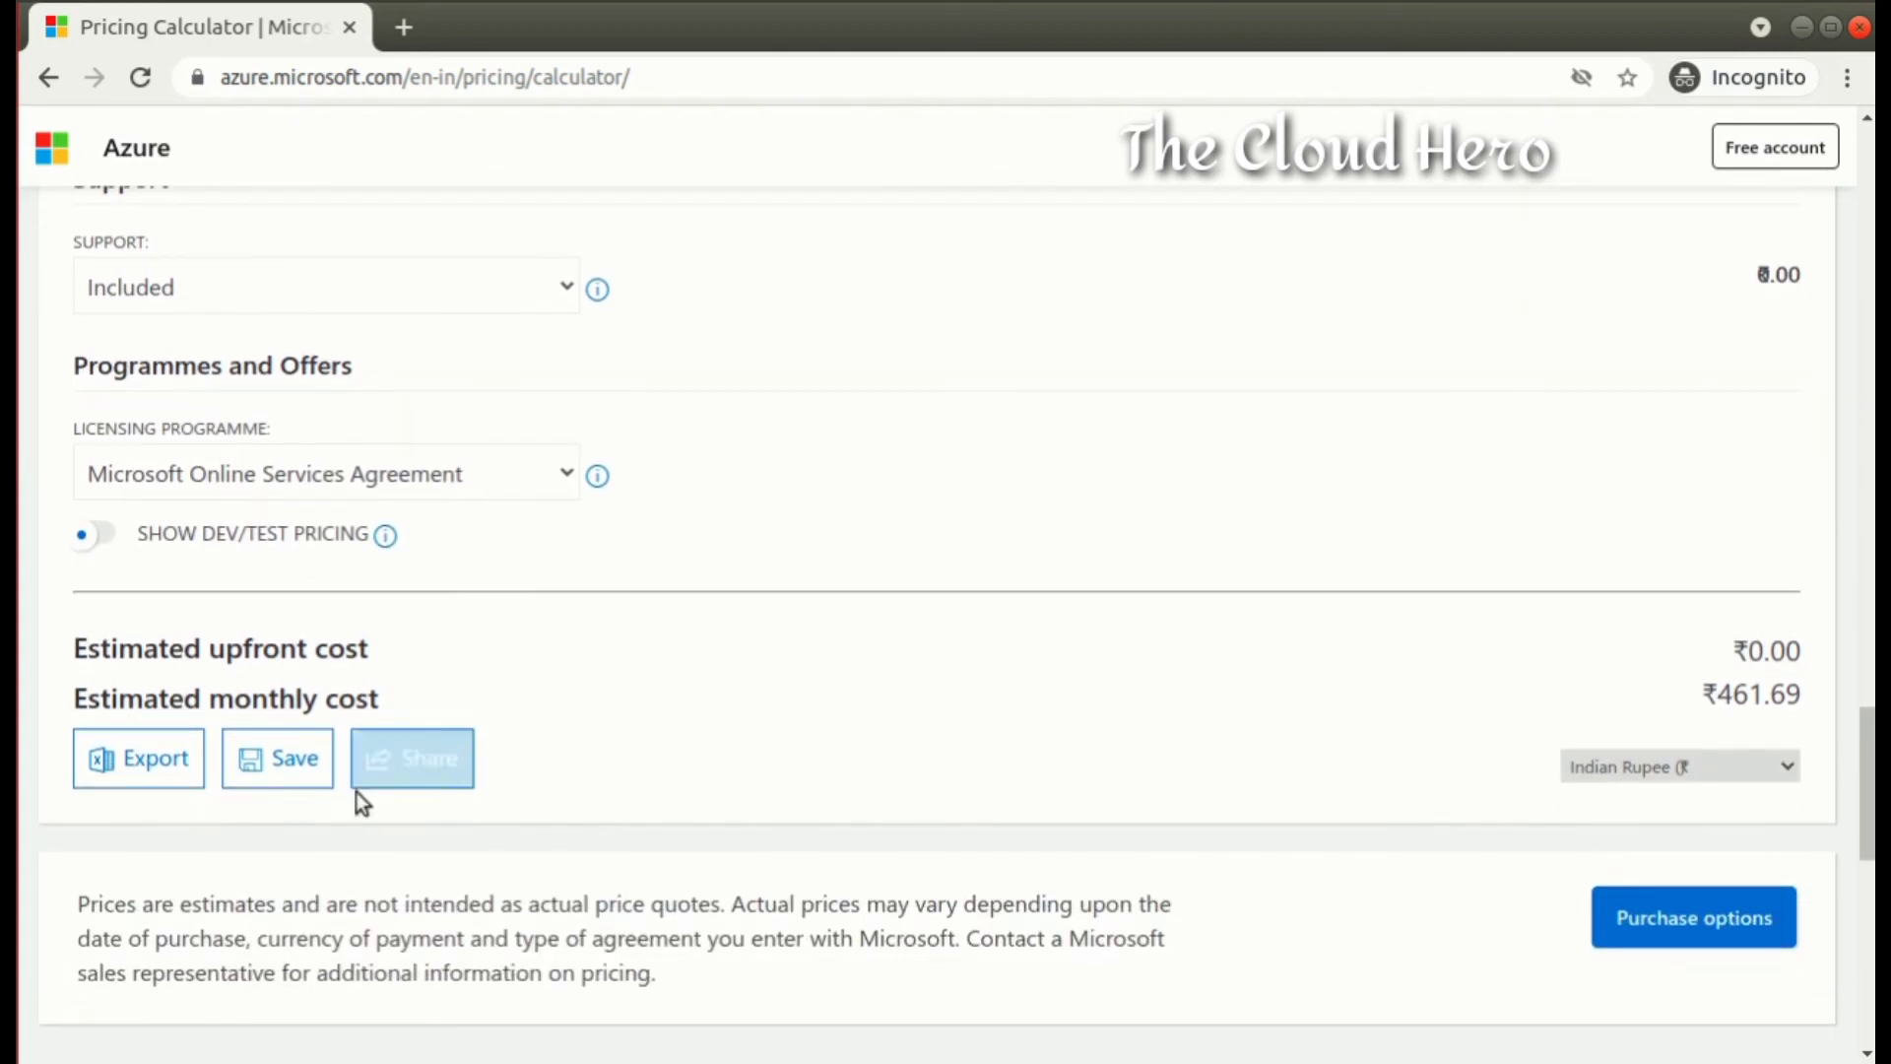
pyautogui.click(110, 778)
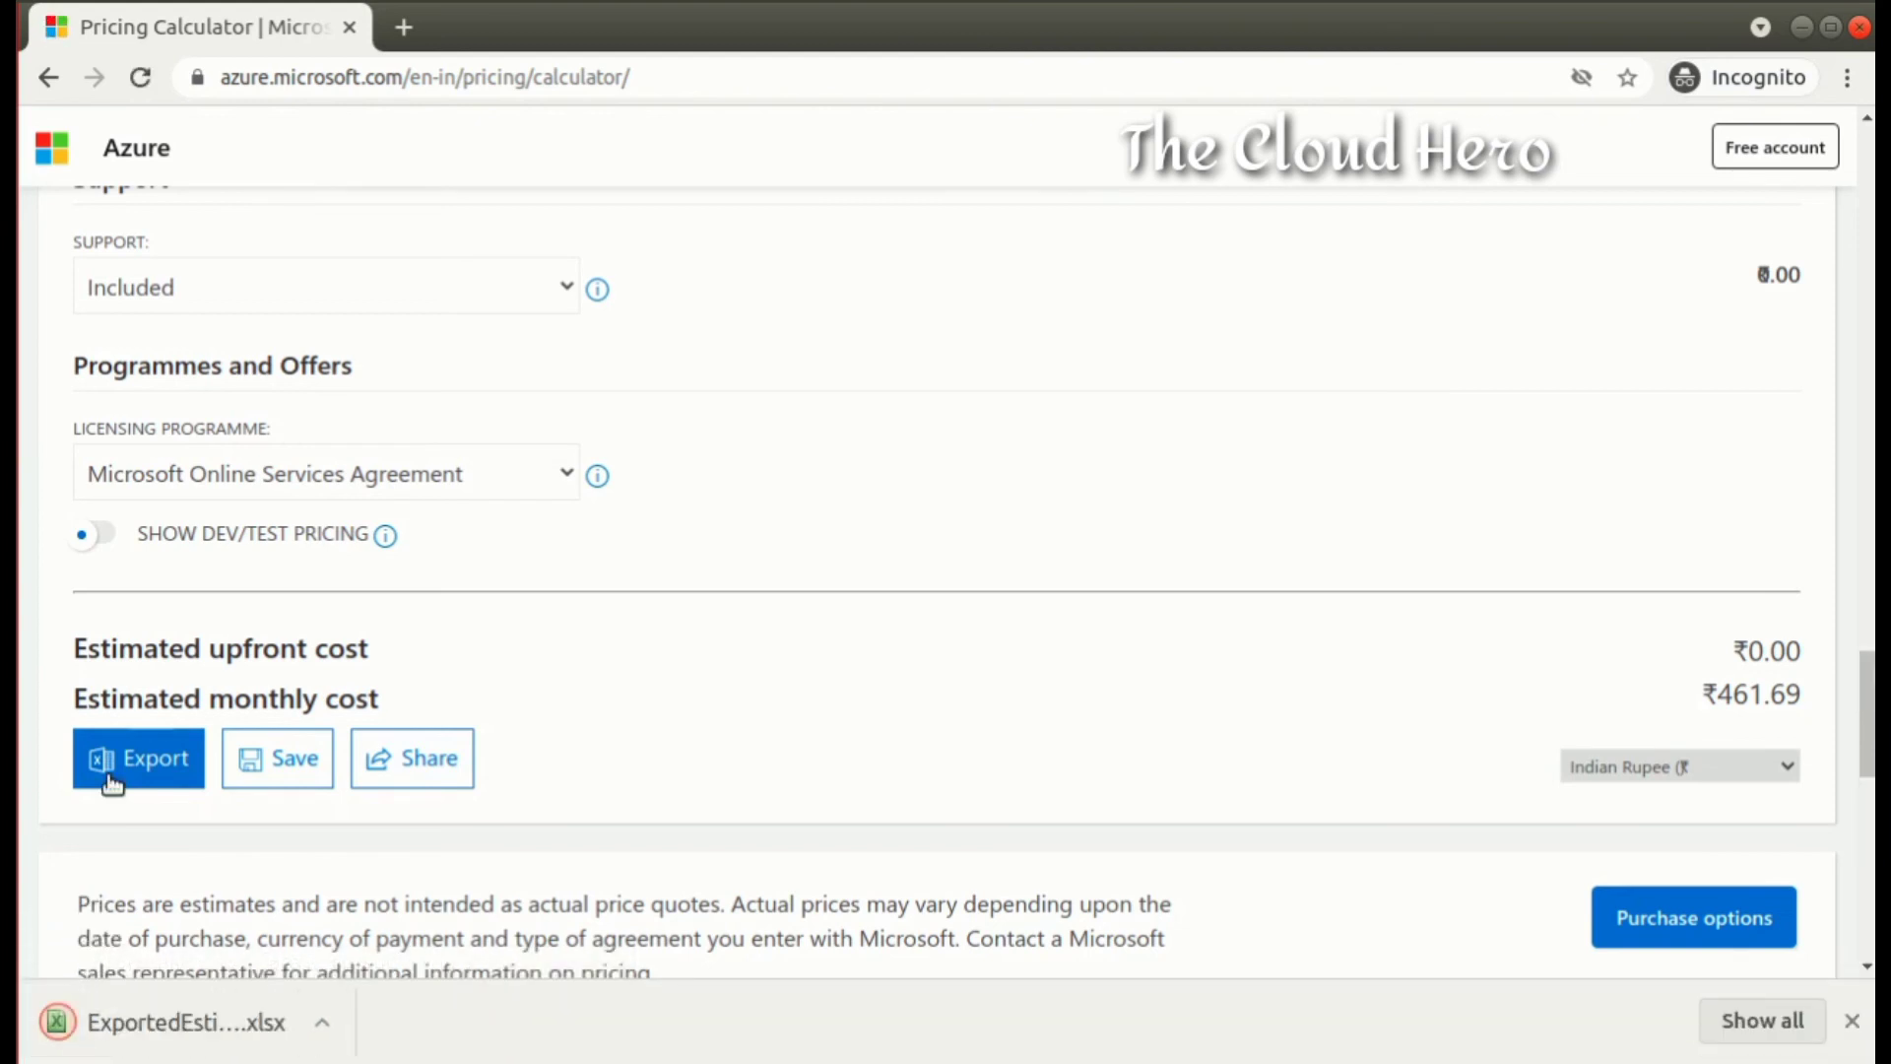
pyautogui.click(199, 1030)
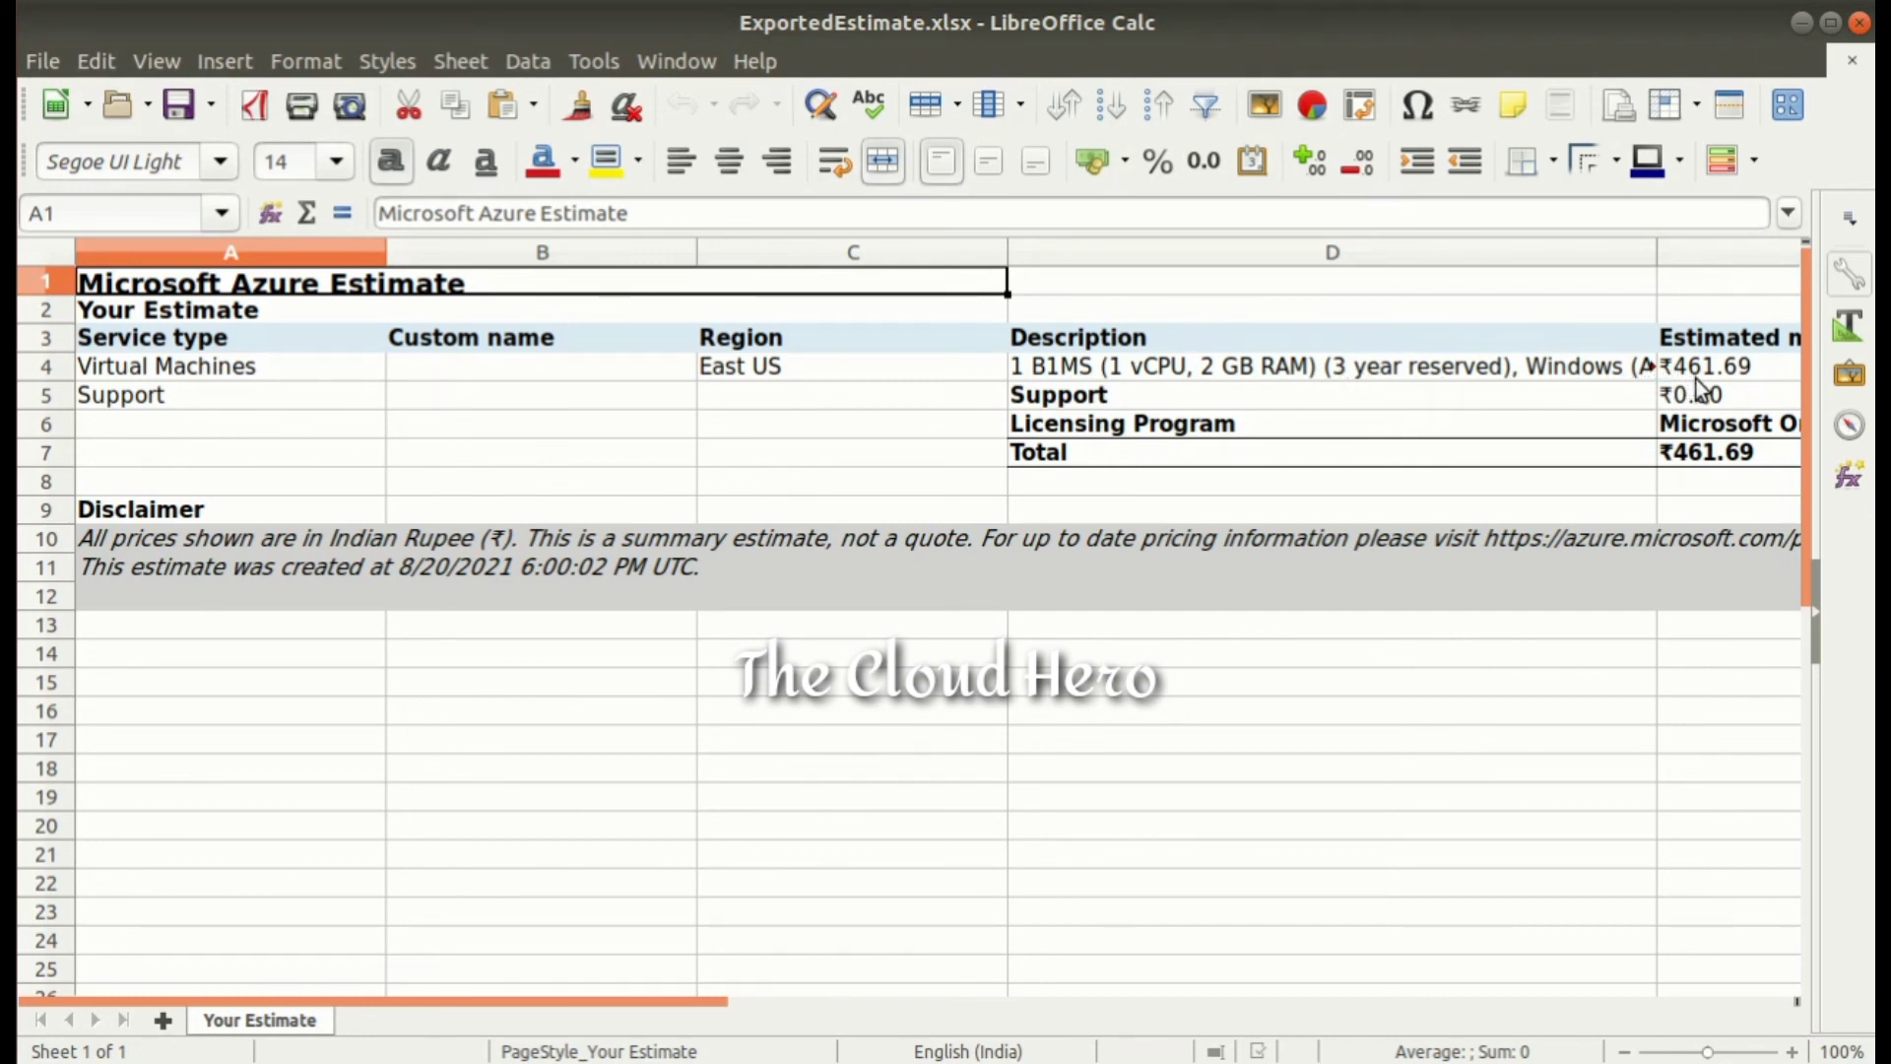
# Step: Review the exported estimate's service, region, description, monthly cost and upfront cost columns
pyautogui.hscroll(5, 1717, 391)
pyautogui.hscroll(-5, 1713, 389)
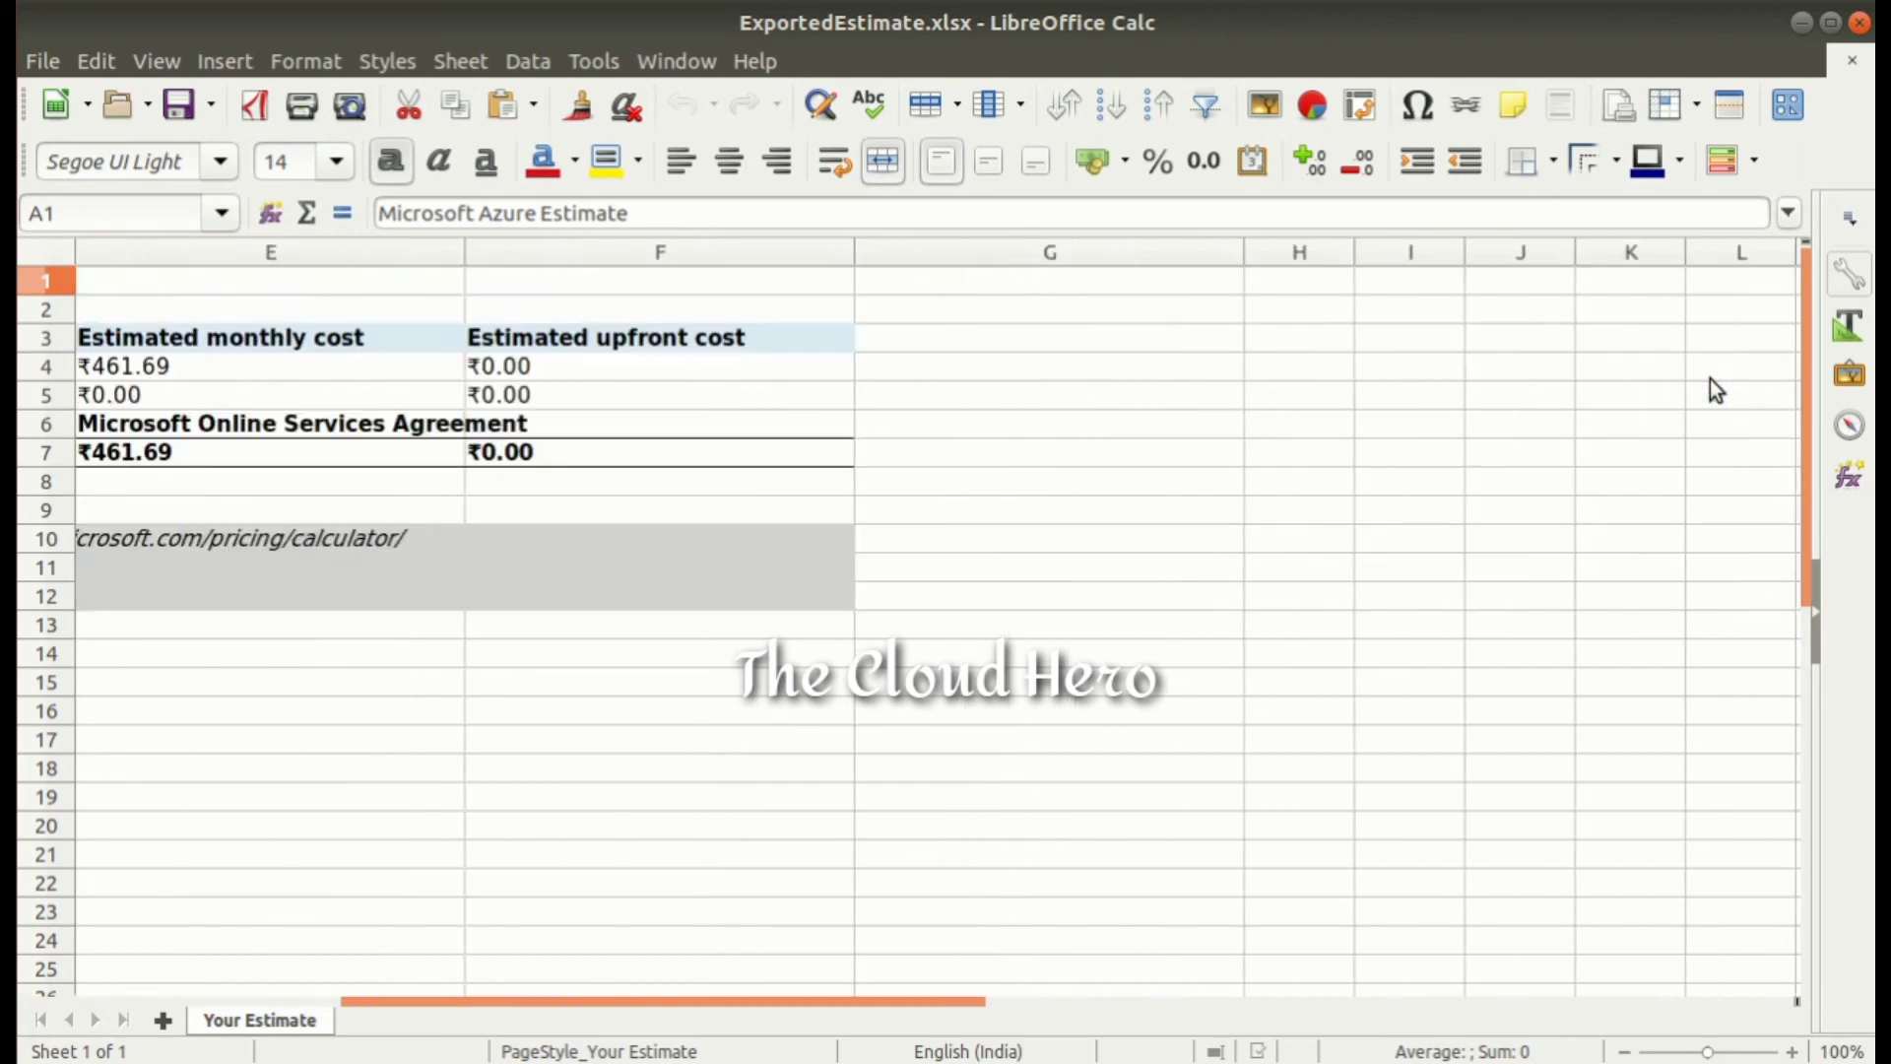
pyautogui.hscroll(2, 1714, 389)
pyautogui.hscroll(-2, 1713, 389)
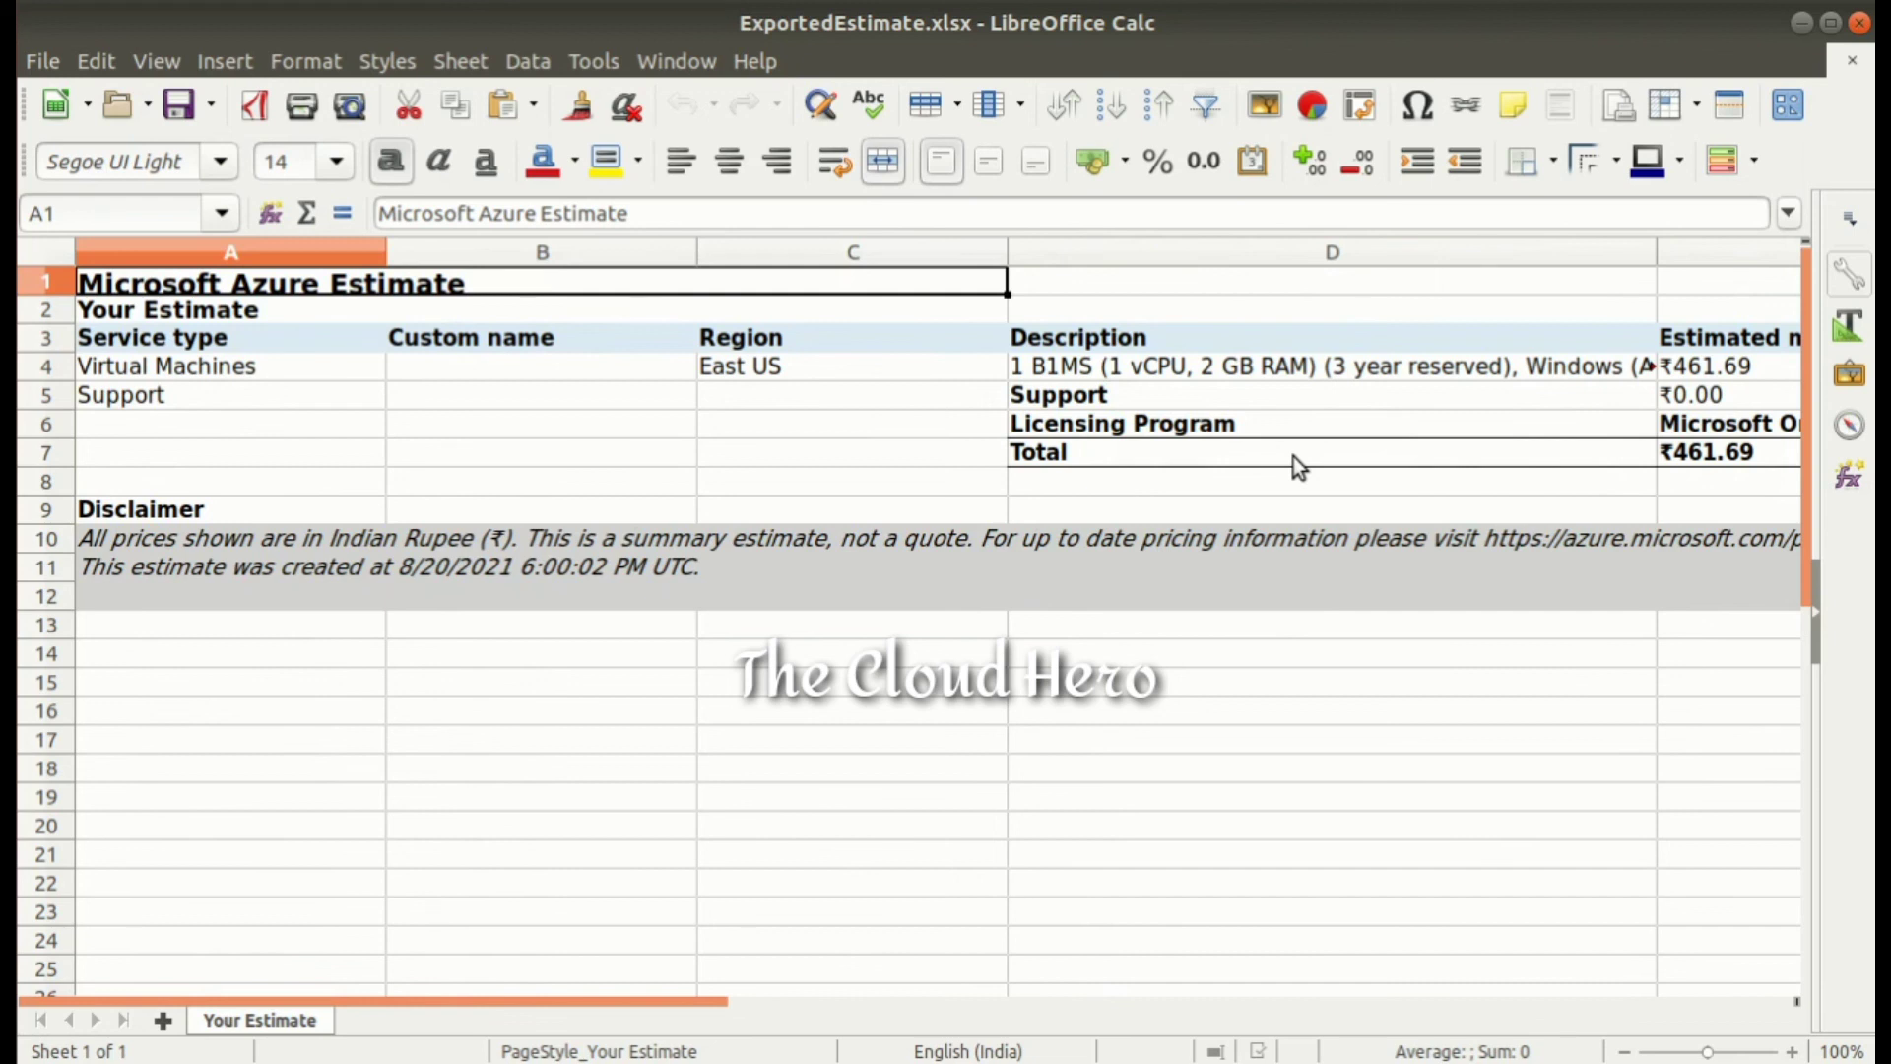
pyautogui.hscroll(1, 831, 1000)
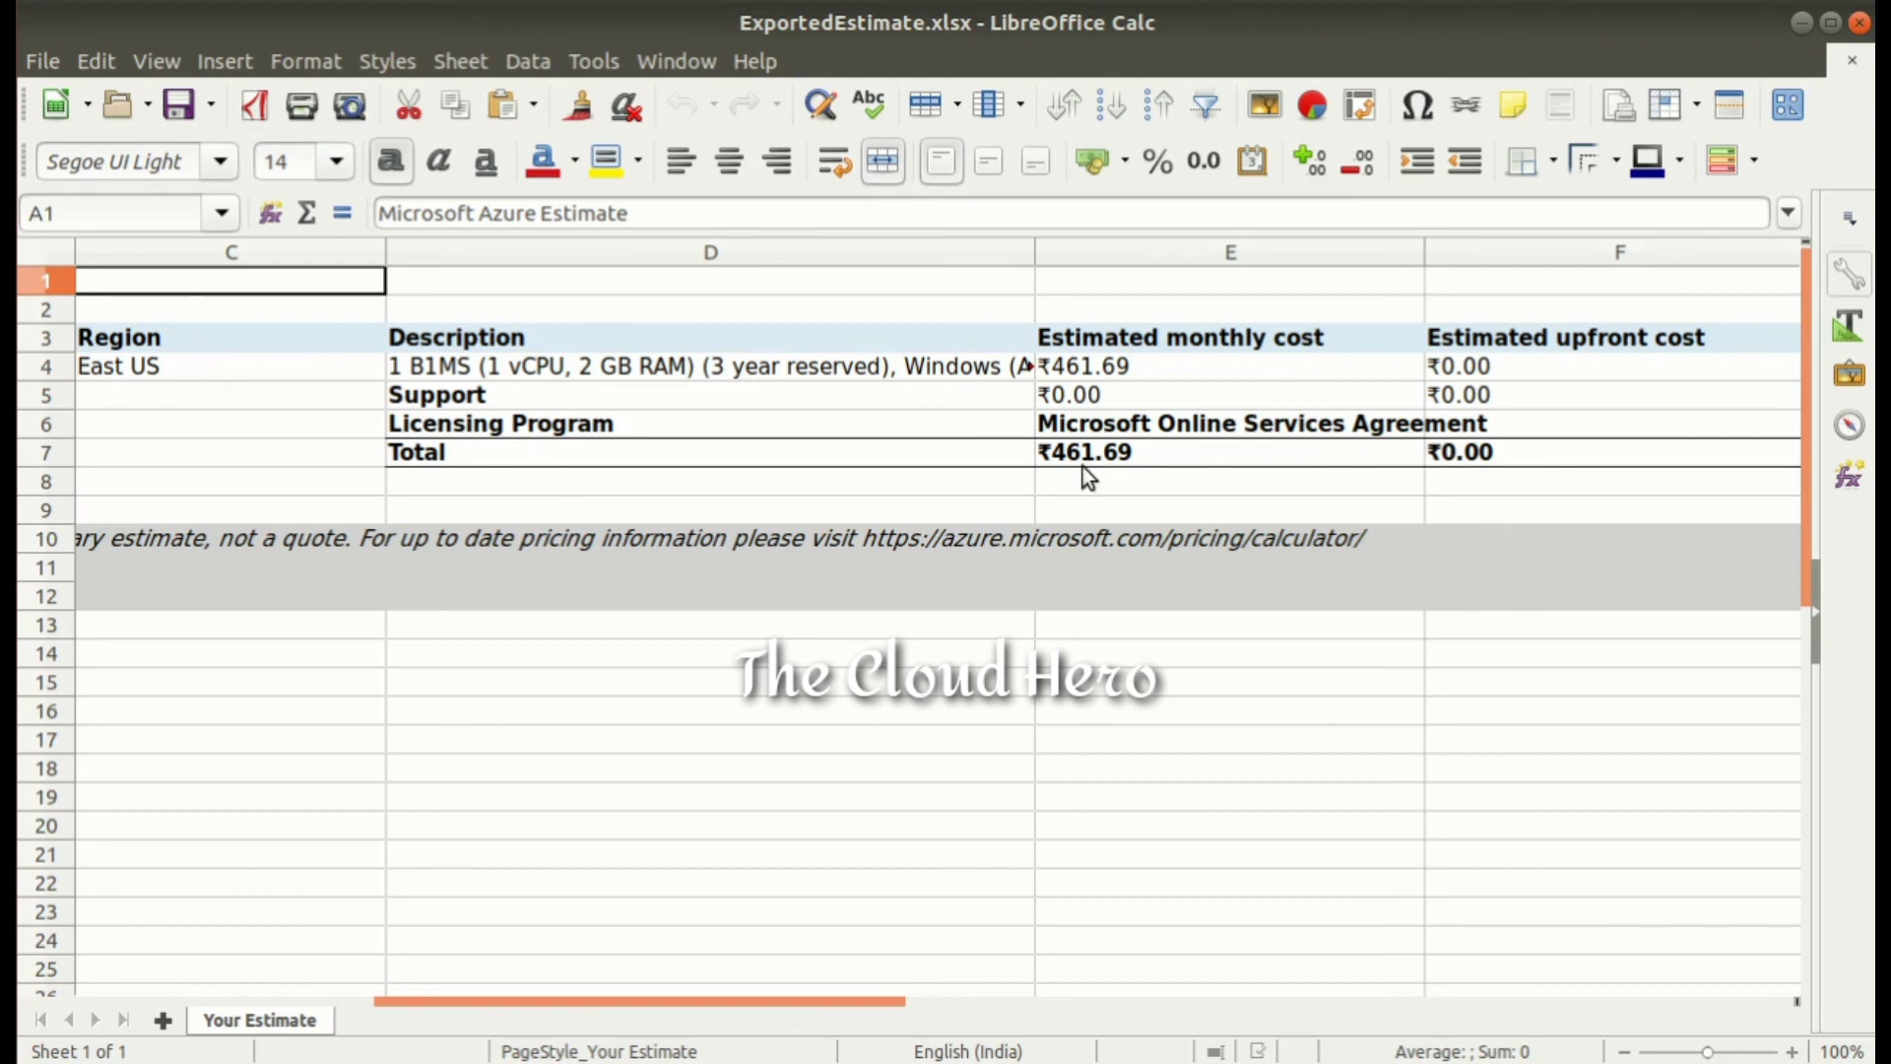
pyautogui.hscroll(-2, 1083, 466)
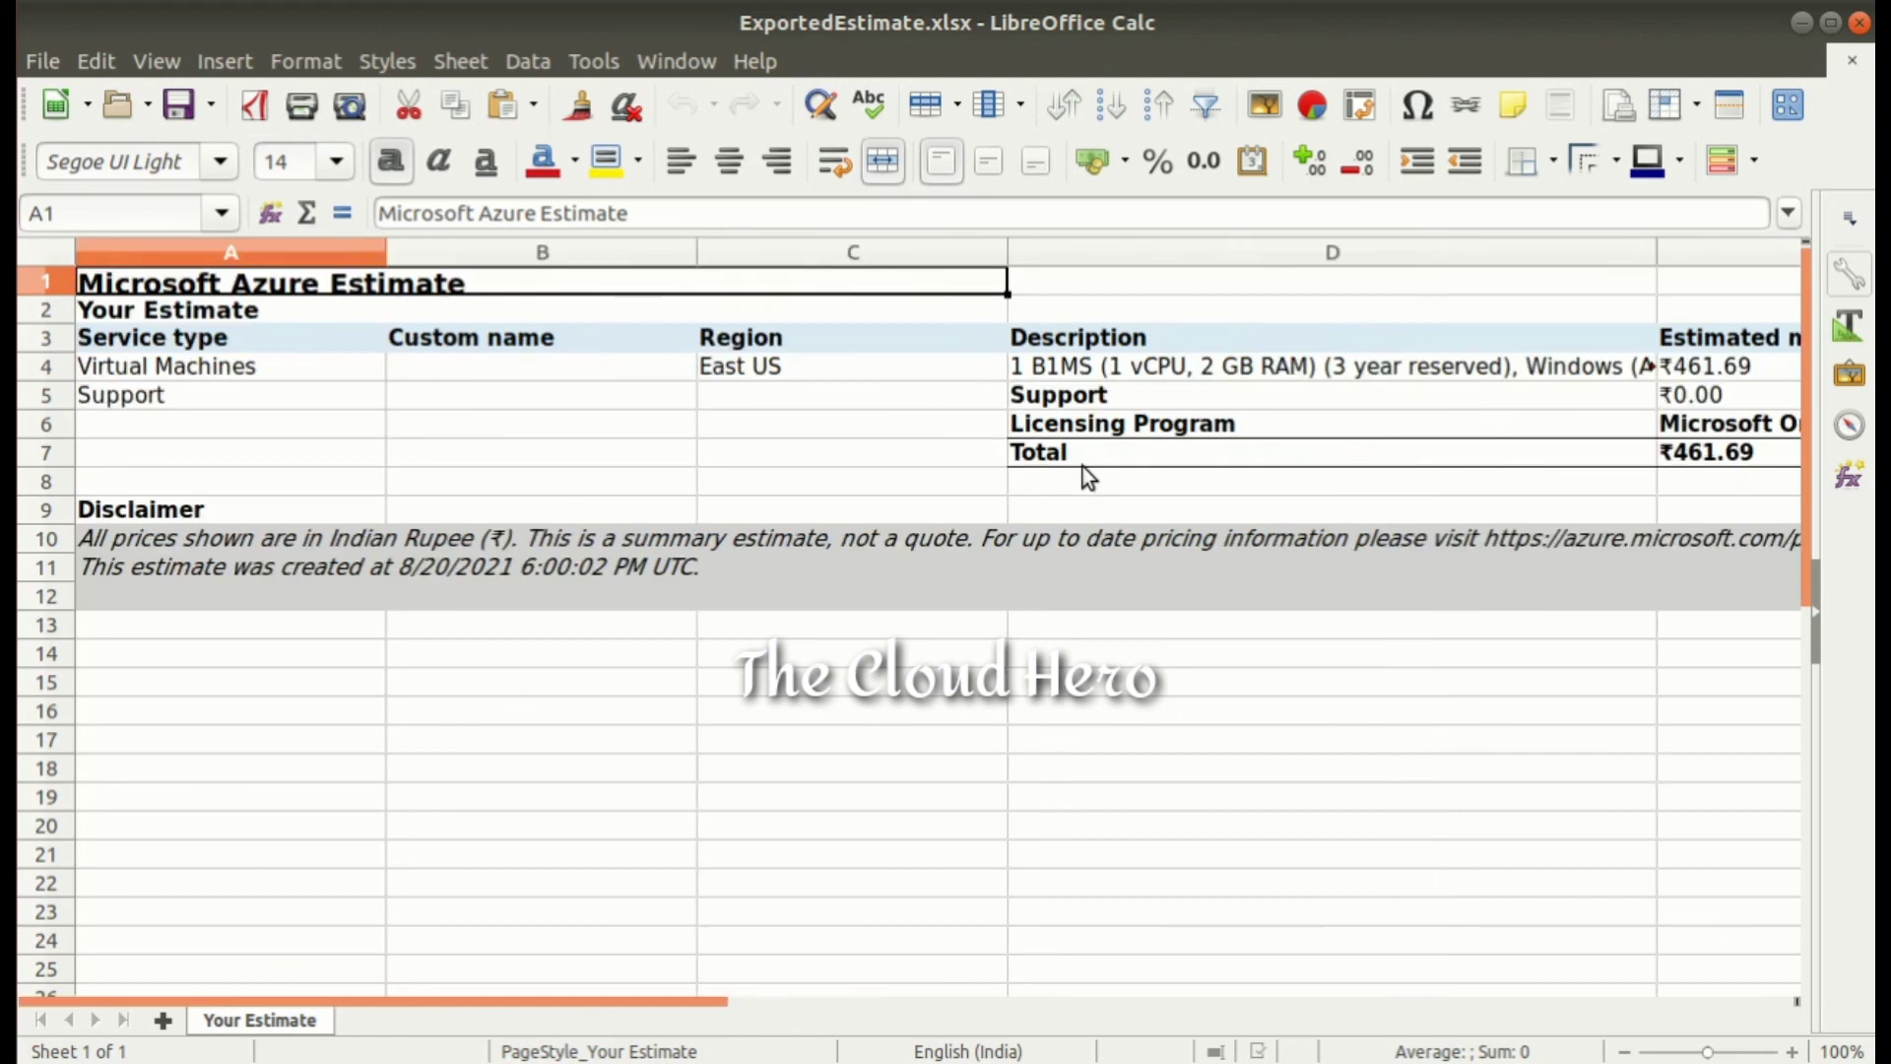